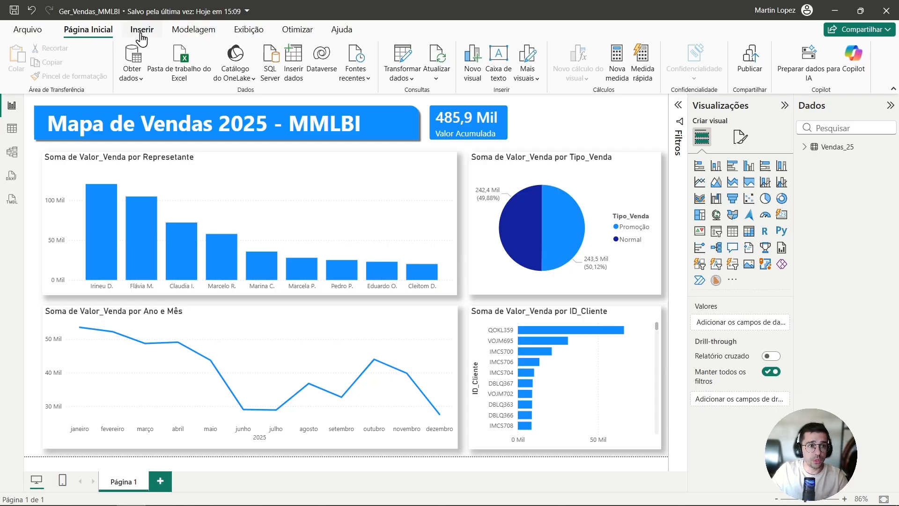
# Display the report's bookmarks and create a first one named "Tela Inicial"
pyautogui.click(250, 32)
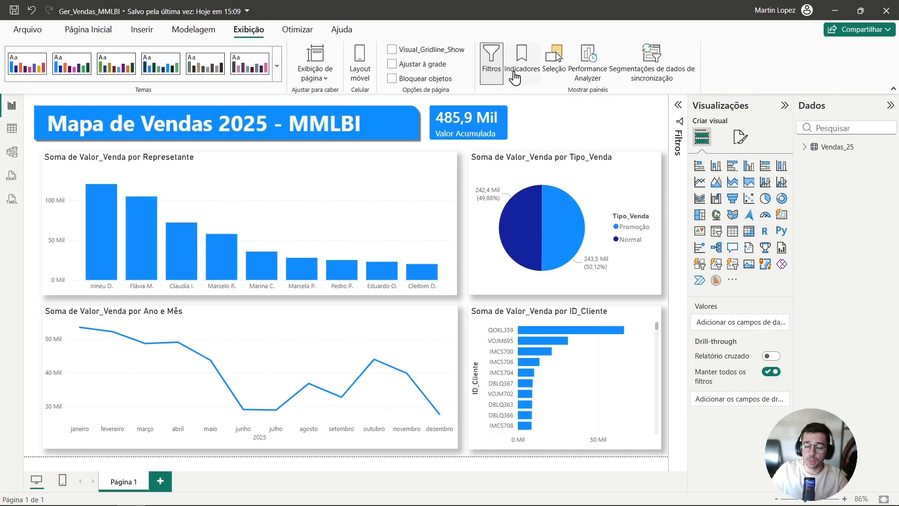
pyautogui.click(521, 77)
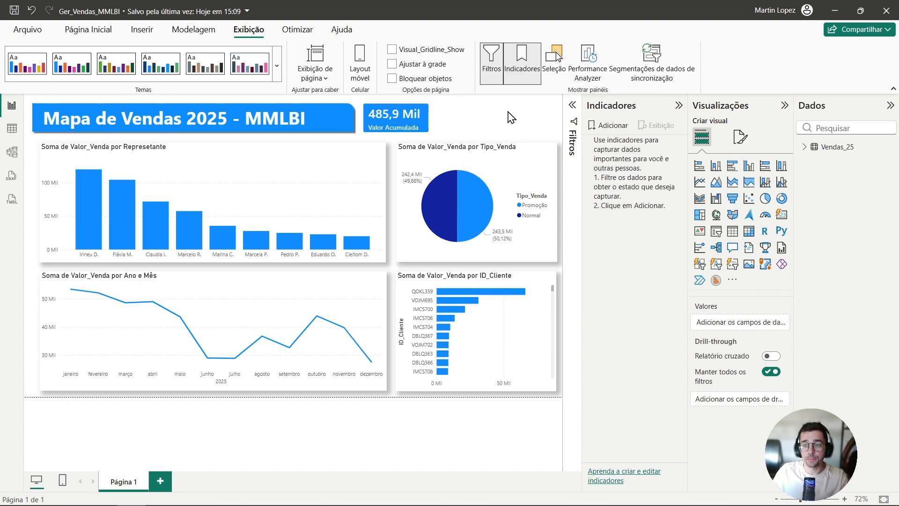
pyautogui.click(609, 126)
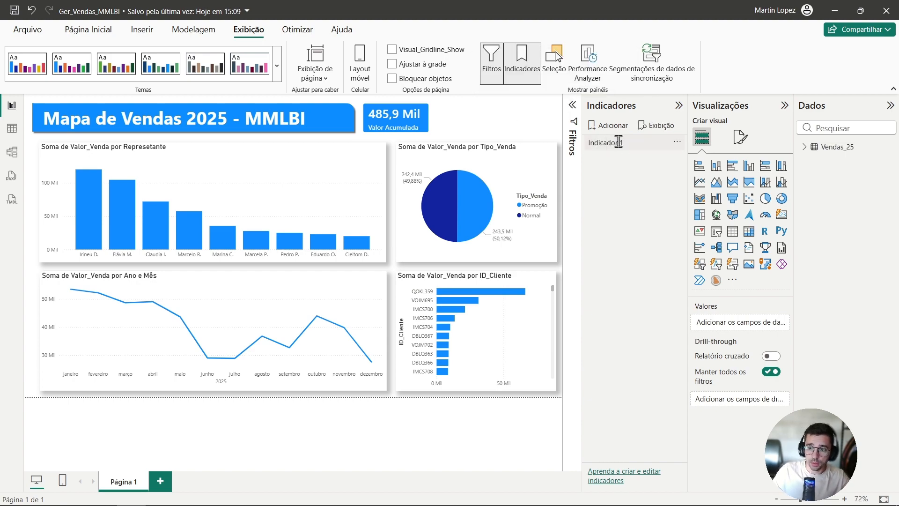
pyautogui.doubleClick(618, 143)
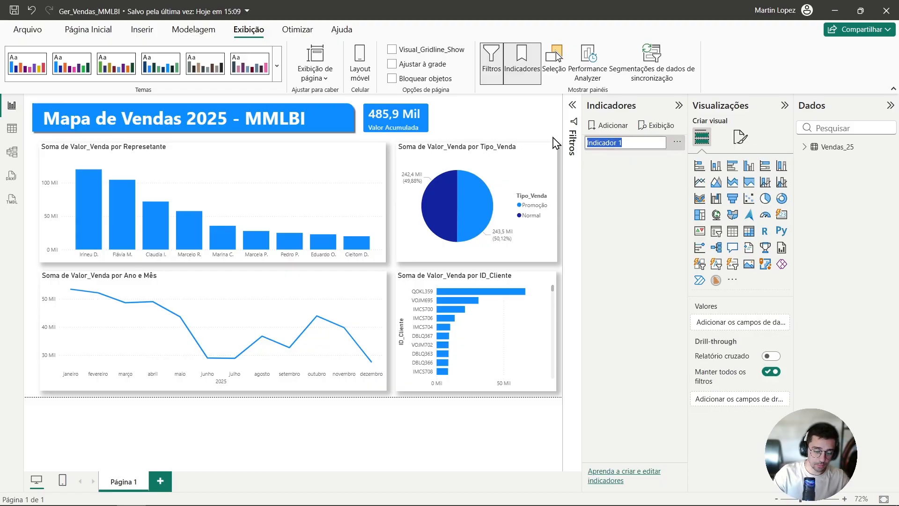
pyautogui.write('tE')
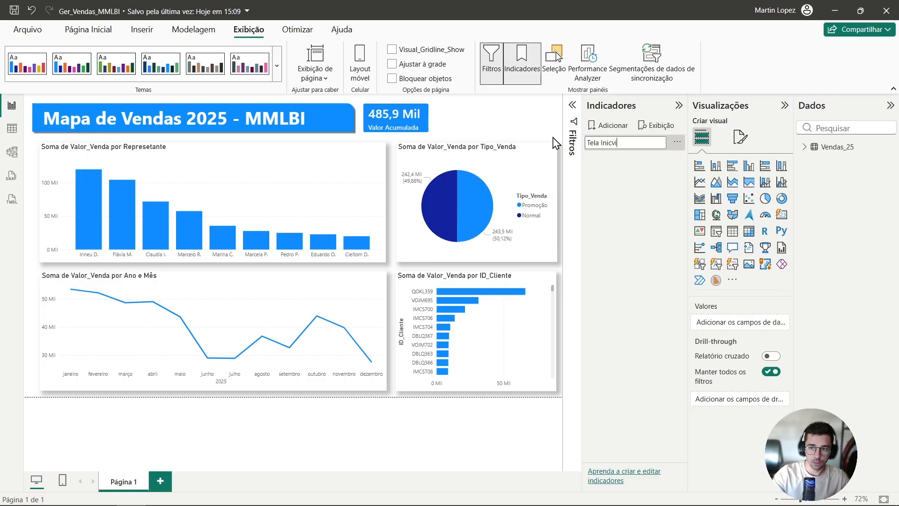
# Add a second bookmark and rename it "Filtro1"
pyautogui.click(604, 125)
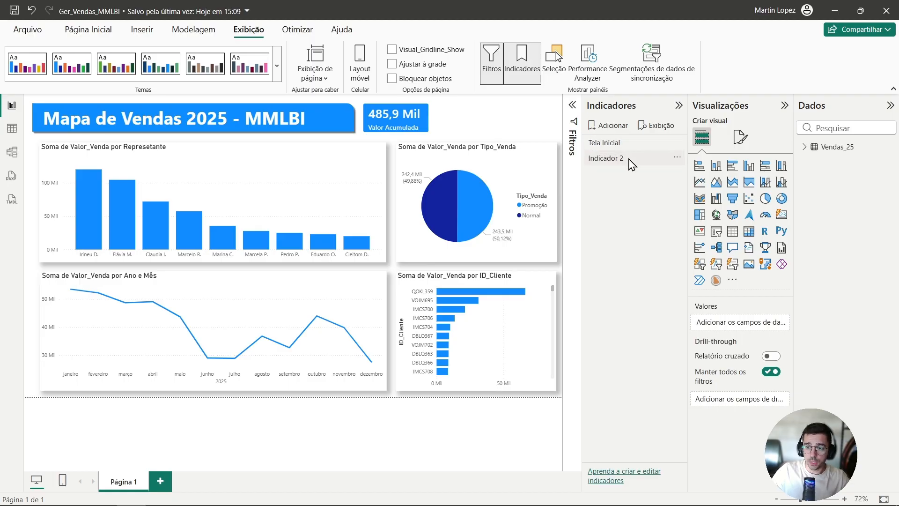
pyautogui.rightClick(618, 164)
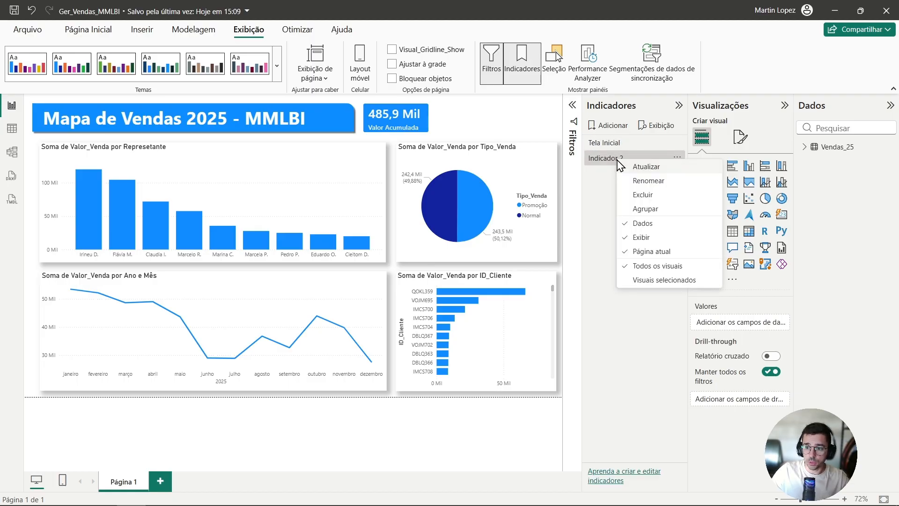
pyautogui.click(656, 184)
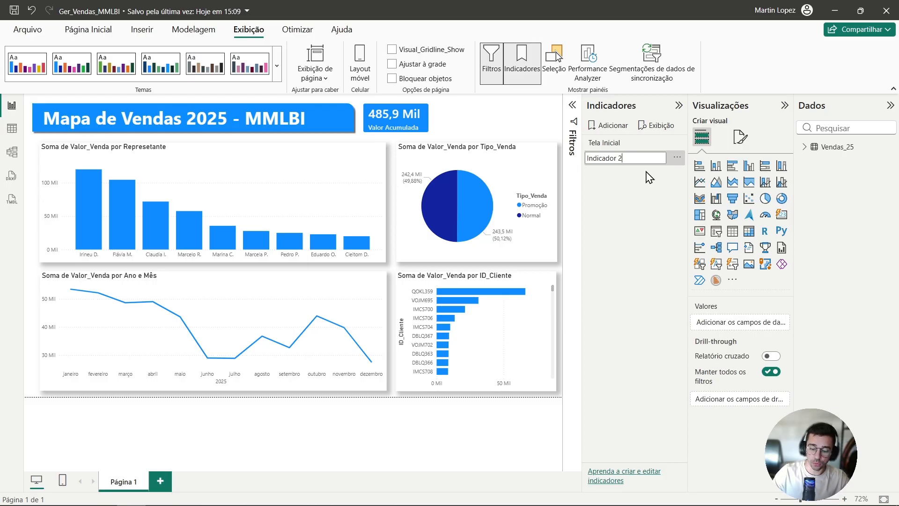
pyautogui.hotkey('ctrl', 'a')
pyautogui.write('Fil')
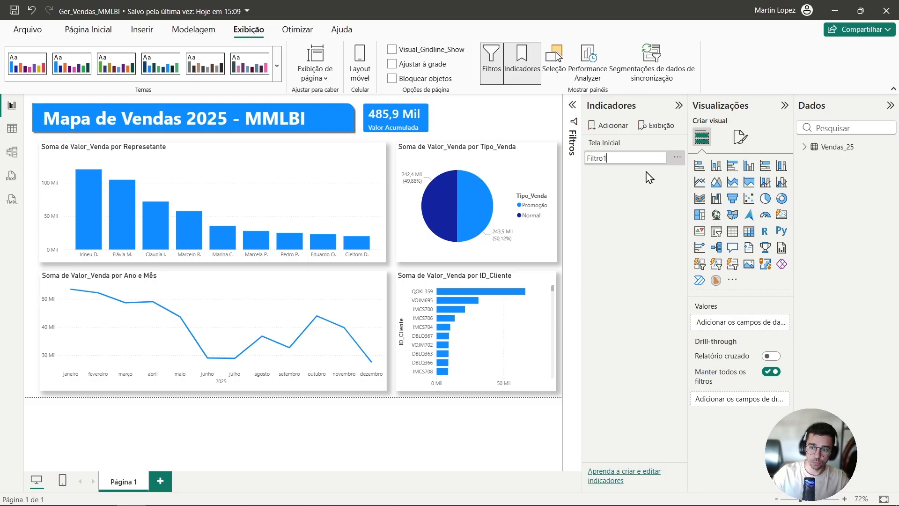
pyautogui.press('Return')
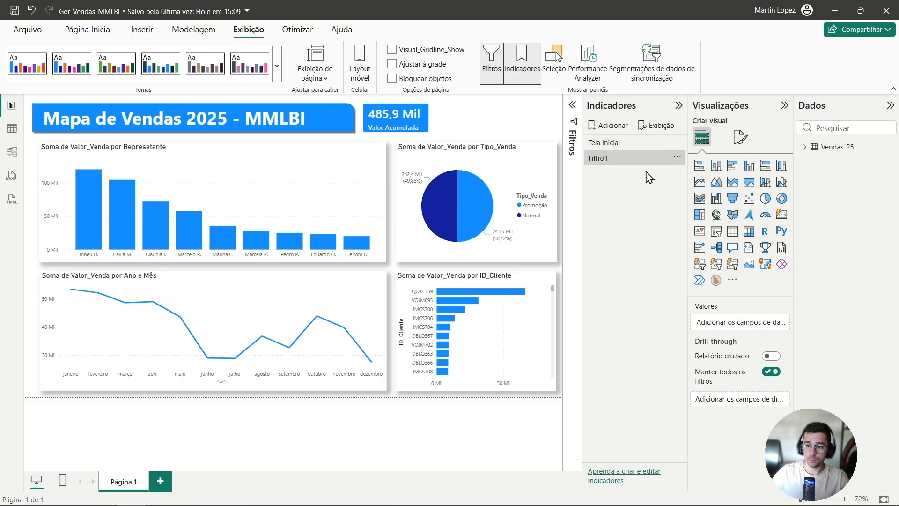
# Add a third bookmark and rename it "Filtro2"
pyautogui.click(621, 127)
pyautogui.rightClick(634, 178)
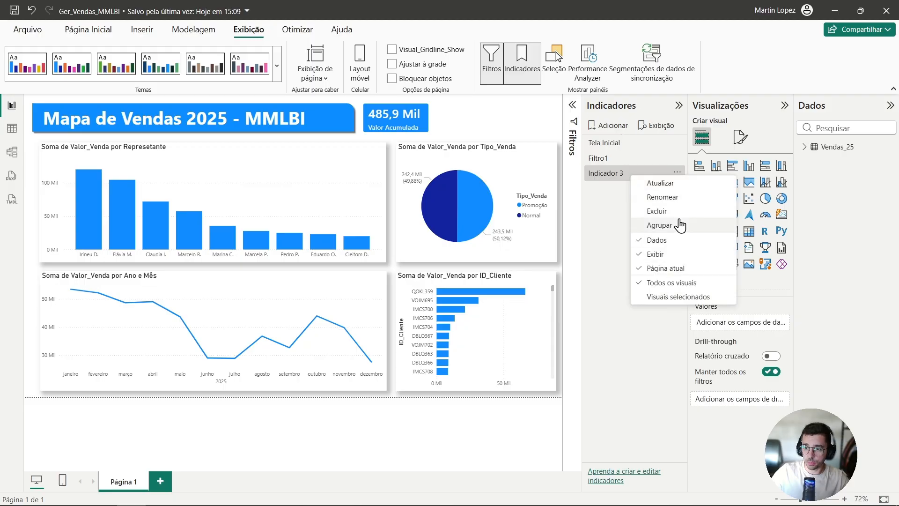
pyautogui.click(677, 197)
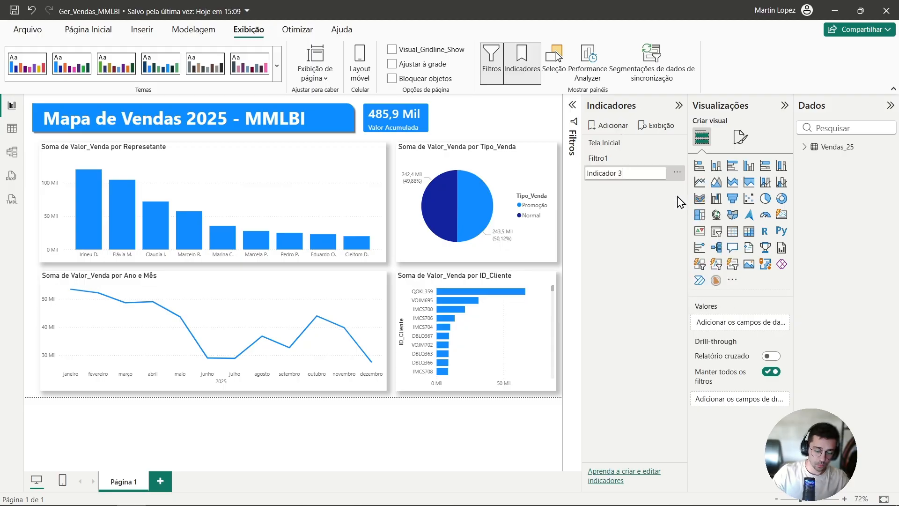
pyautogui.hotkey('ctrl', 'a')
pyautogui.write('Filtro')
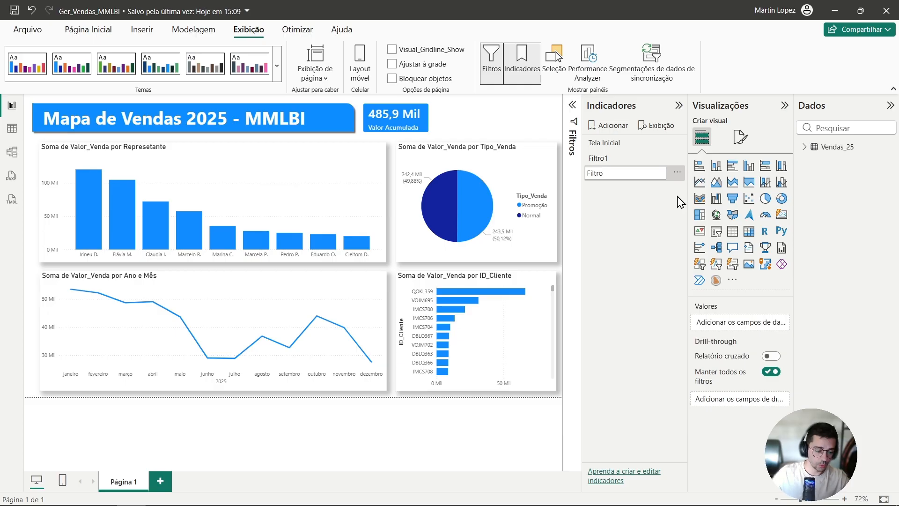
pyautogui.write('2')
pyautogui.press('Return')
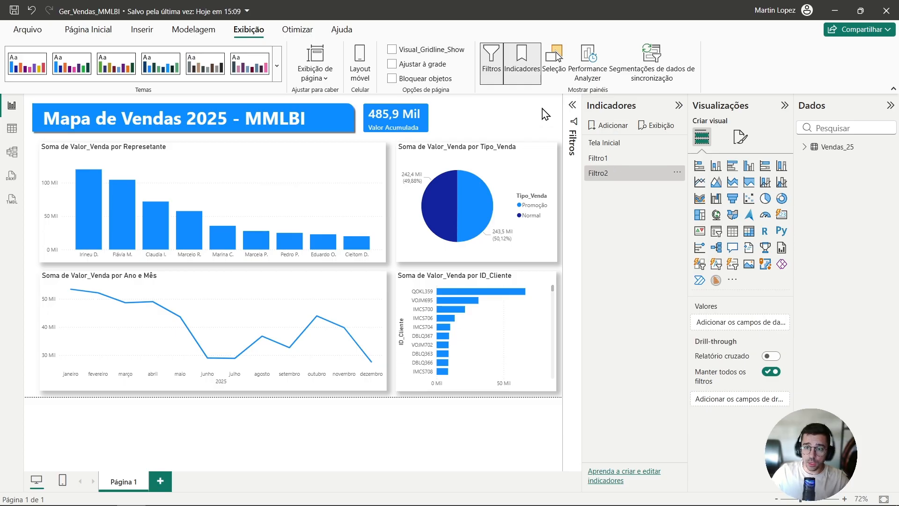
# Show the list of objects on the page and pick out the Cartão and Forma entries on the report, leaving nothing selected
pyautogui.click(560, 71)
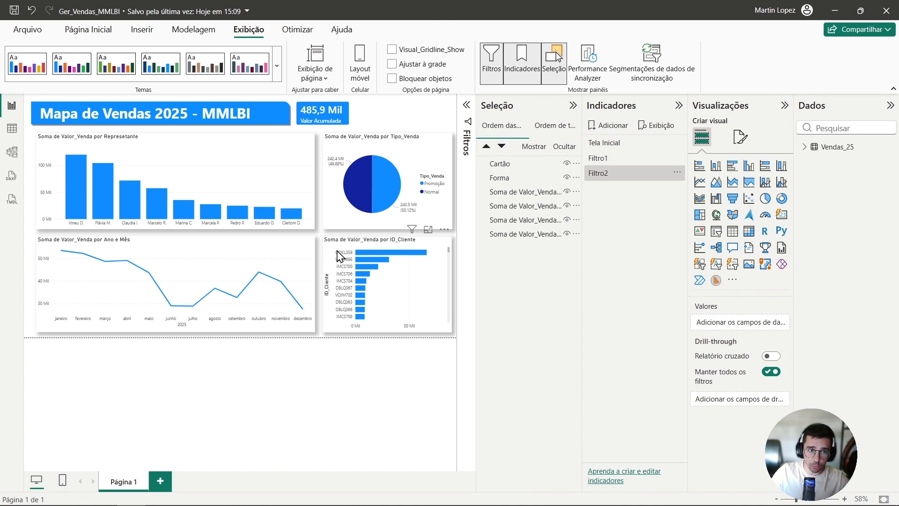
pyautogui.click(513, 168)
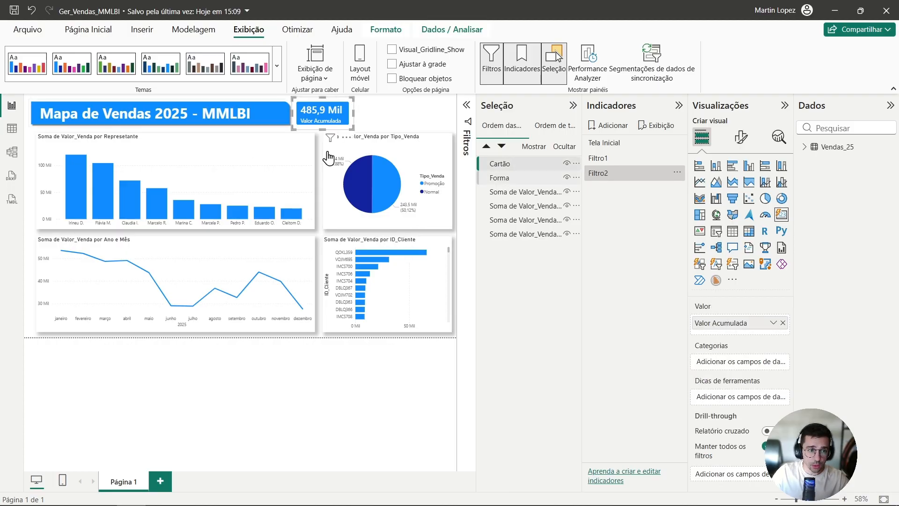
pyautogui.click(500, 178)
pyautogui.click(440, 121)
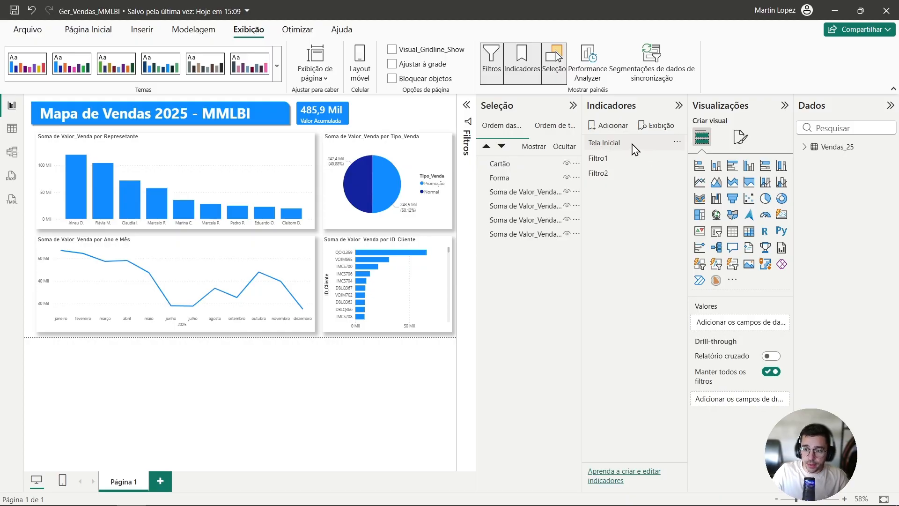
# Turn off the Dados option for the Tela Inicial bookmark and update it with the current page state
pyautogui.rightClick(636, 149)
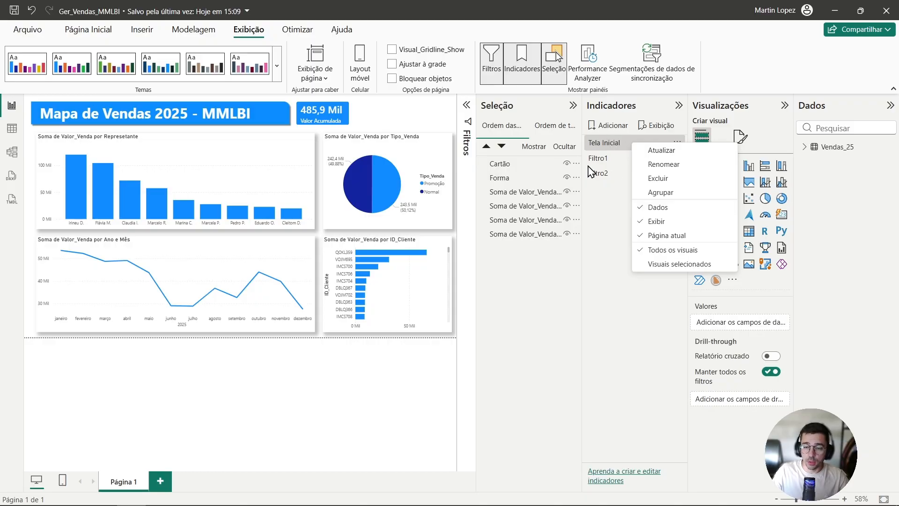
pyautogui.click(651, 209)
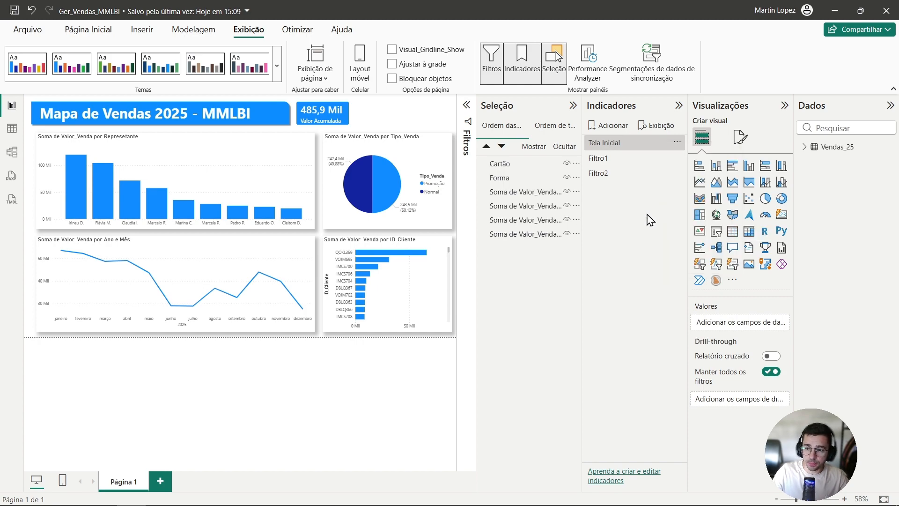
pyautogui.rightClick(628, 147)
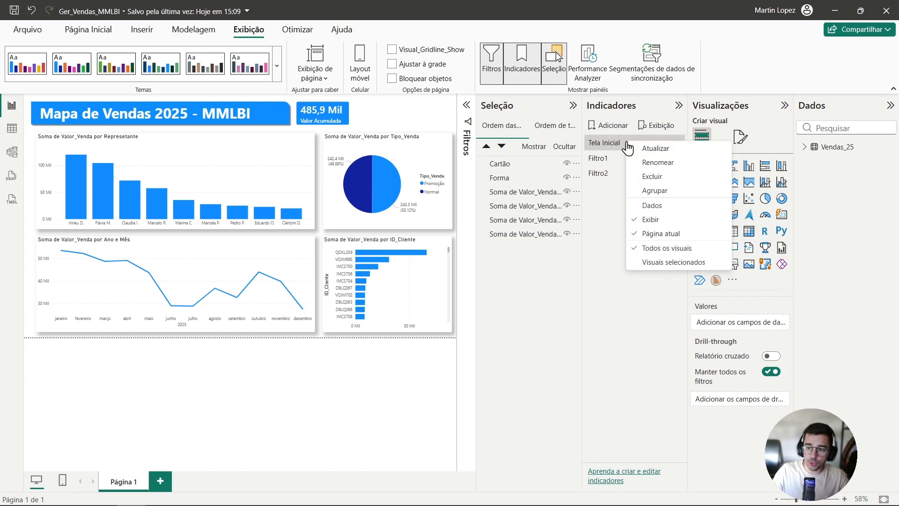
pyautogui.click(649, 150)
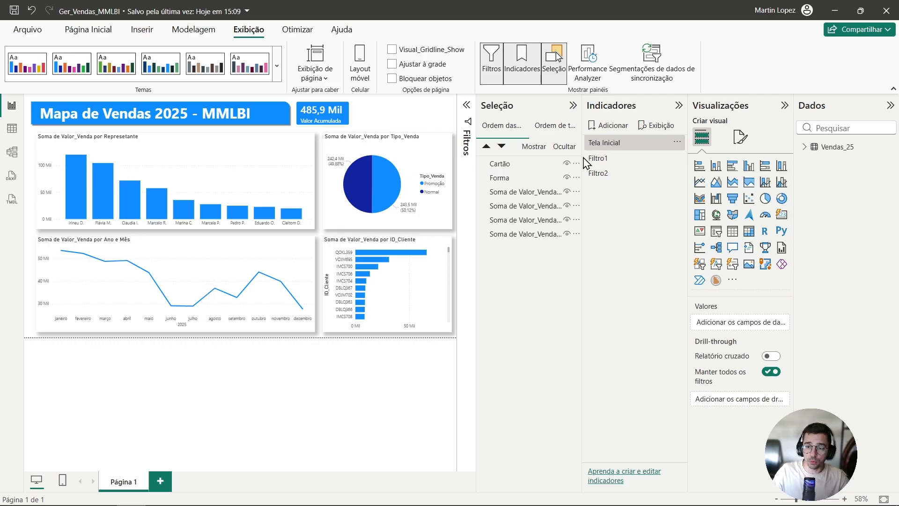
# Apply the Filtro1 bookmark, expand the report filters and add Valor_Venda from Vendas_25 as a filter on this page
pyautogui.click(626, 159)
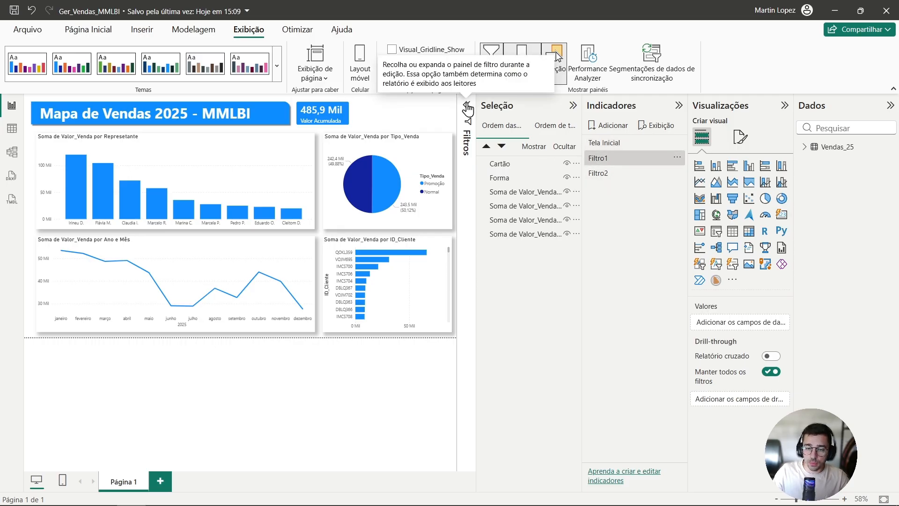
pyautogui.click(467, 110)
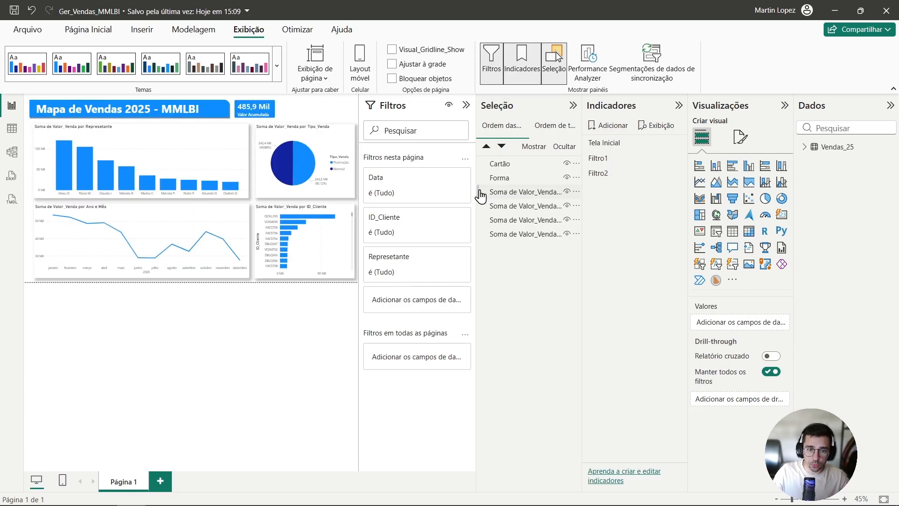
pyautogui.click(805, 146)
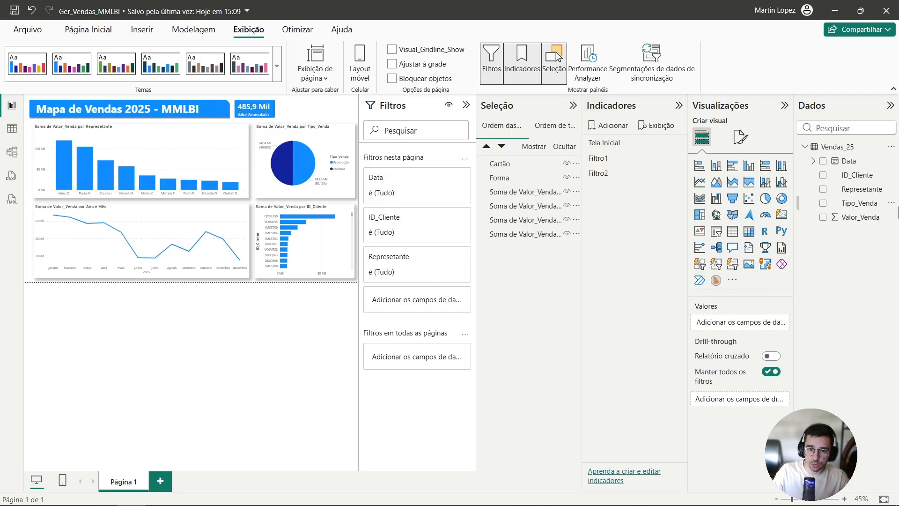
pyautogui.moveTo(862, 222); pyautogui.dragTo(417, 300)
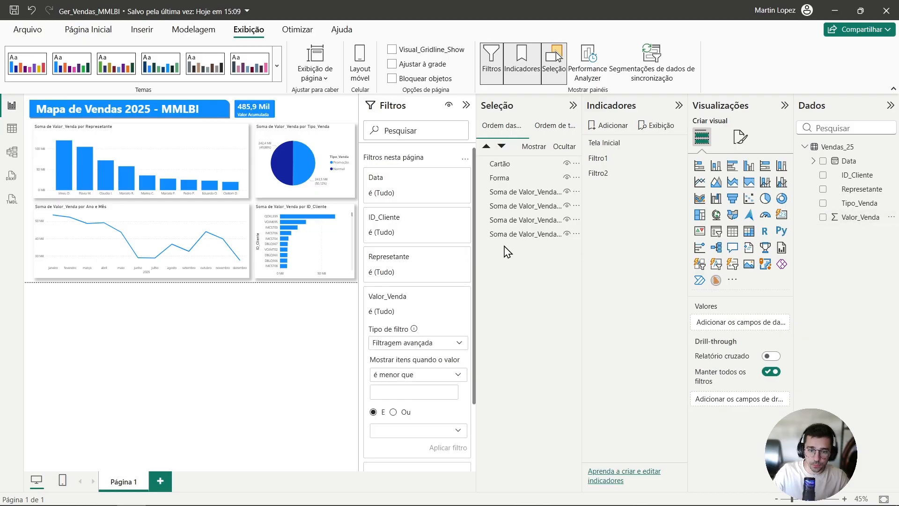
# Turn off the Dados option for the Filtro1 bookmark and update it with the filters expanded
pyautogui.rightClick(628, 160)
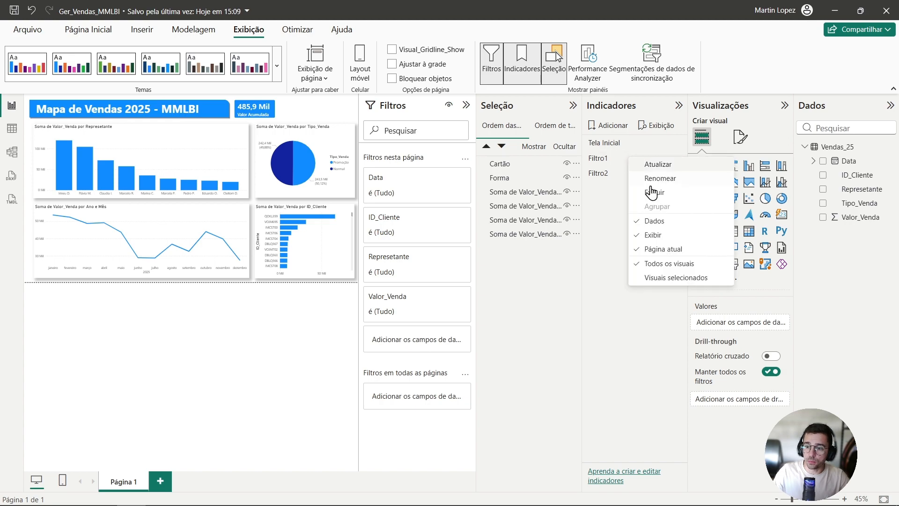
pyautogui.click(656, 222)
pyautogui.rightClick(615, 159)
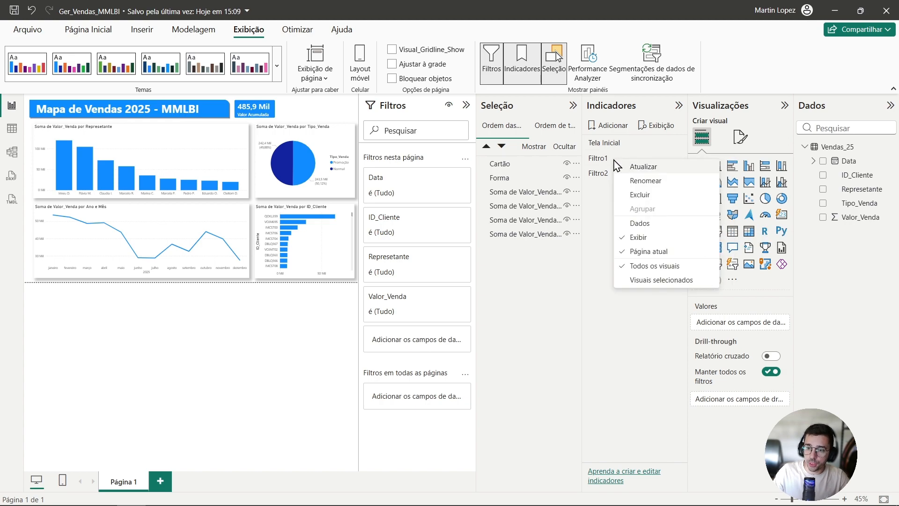
pyautogui.click(650, 170)
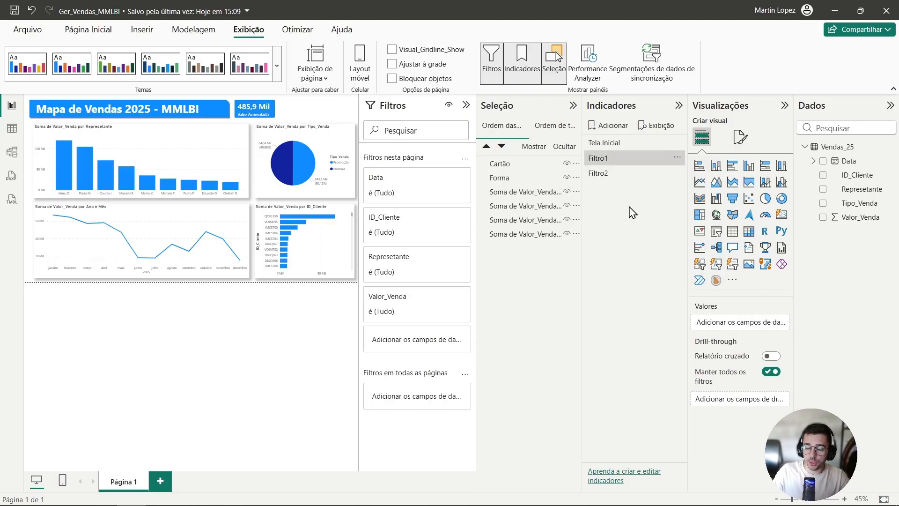
# Test the bookmarks by switching from Tela Inicial to Filtro1 and back to Tela Inicial
pyautogui.click(613, 146)
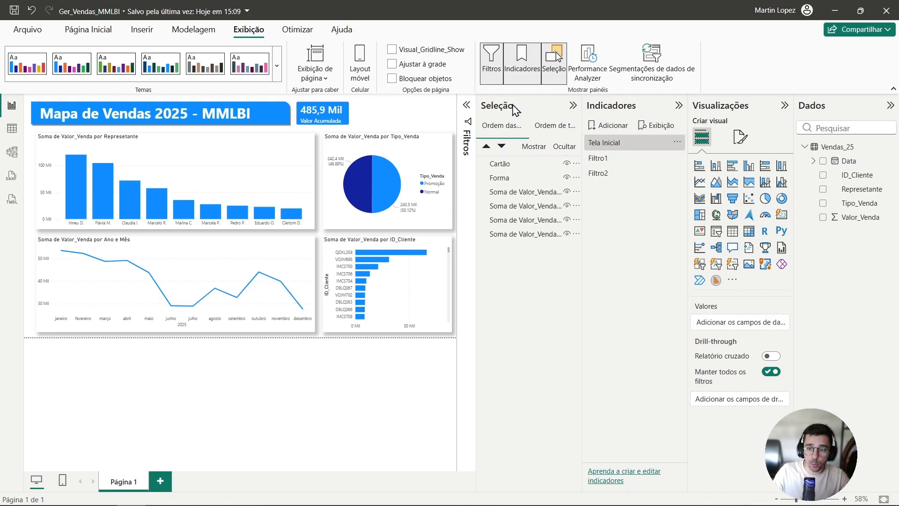
pyautogui.click(627, 160)
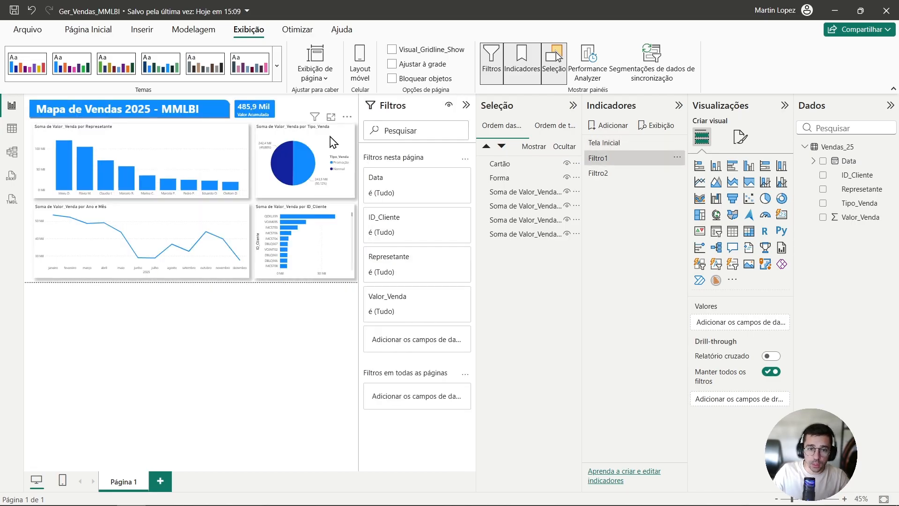
pyautogui.click(622, 144)
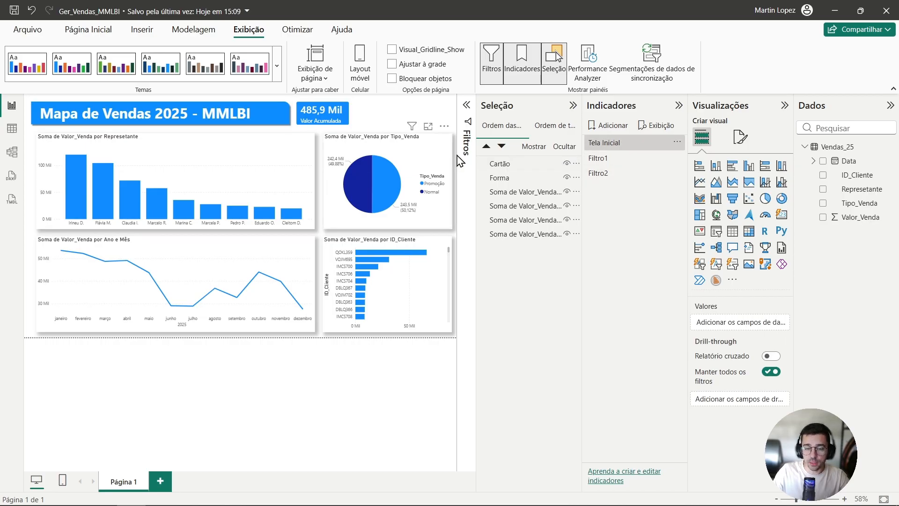
# Insert a plain rectangle shape on the report page
pyautogui.click(106, 41)
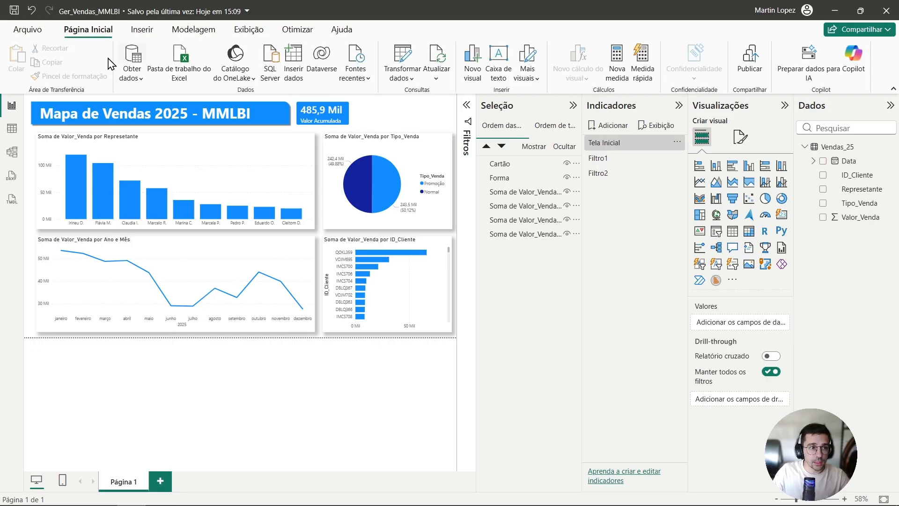
pyautogui.click(147, 33)
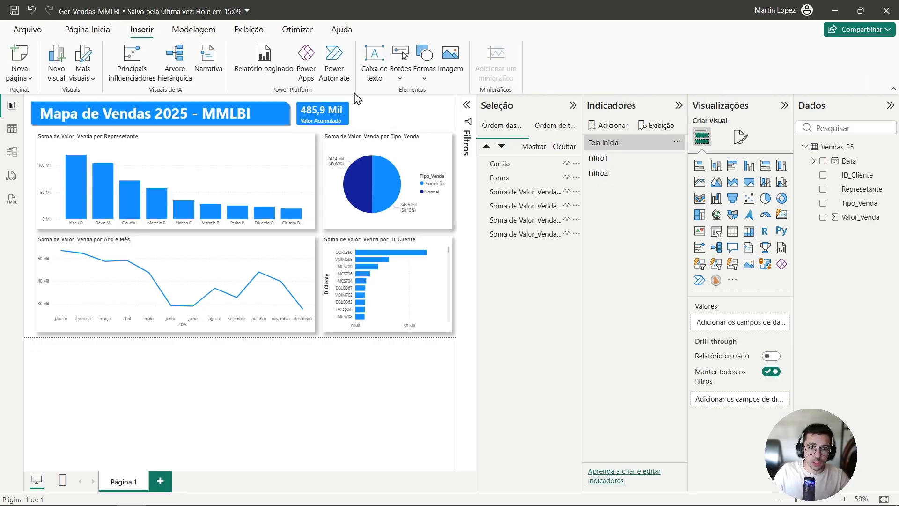
pyautogui.click(425, 75)
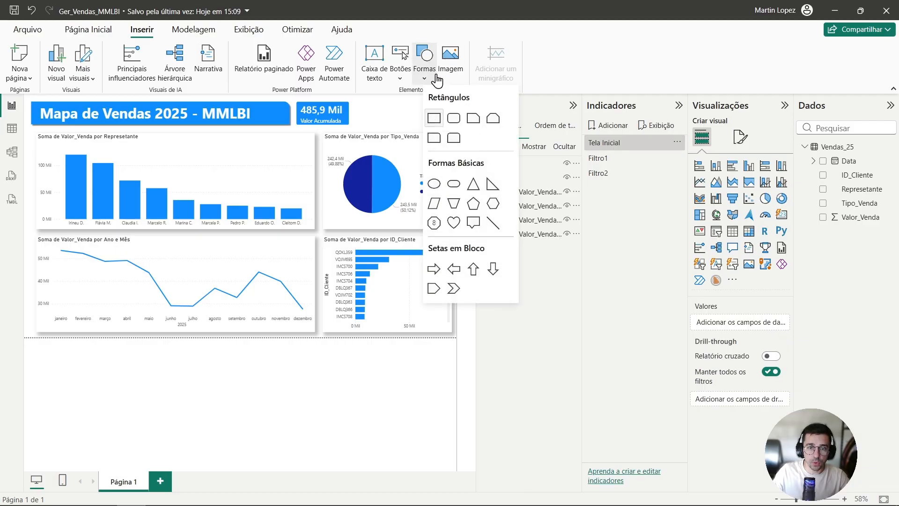
pyautogui.click(434, 118)
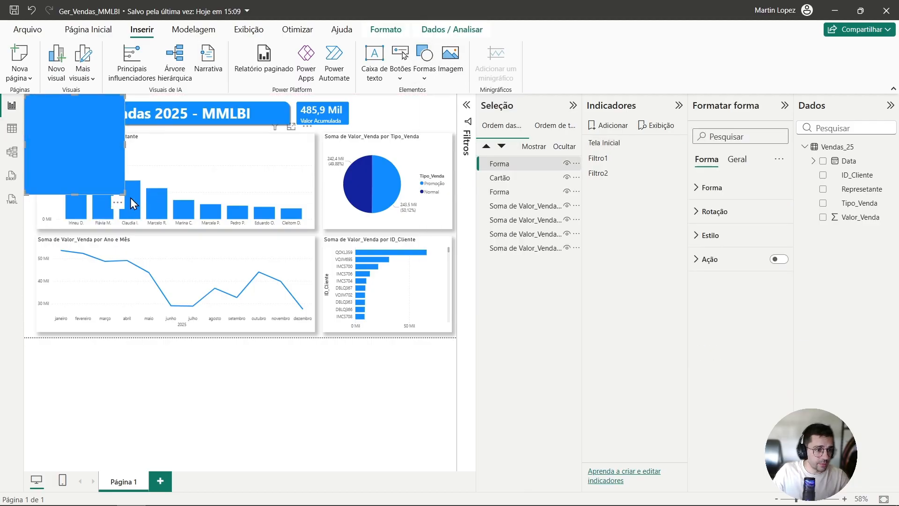
# Enlarge the rectangle to cover the whole report page and set its fill transparency to 75%
pyautogui.moveTo(124, 192); pyautogui.dragTo(482, 342)
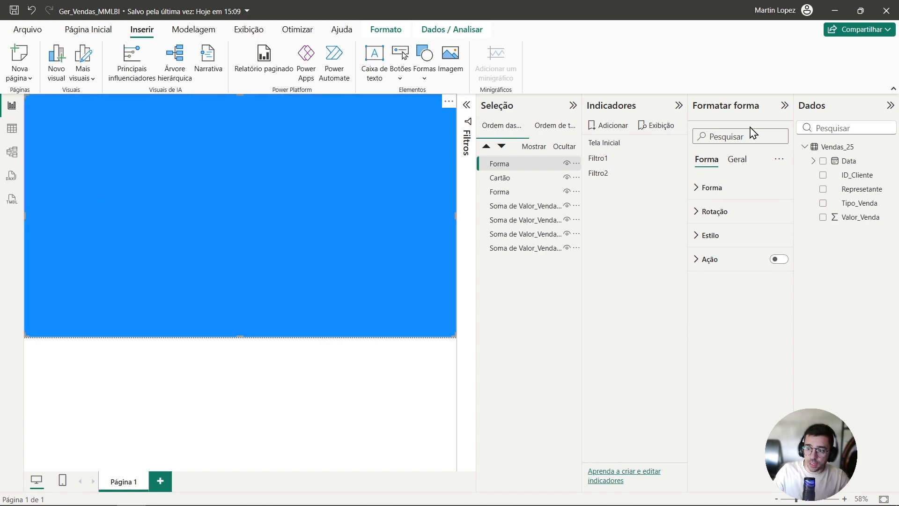
pyautogui.click(705, 236)
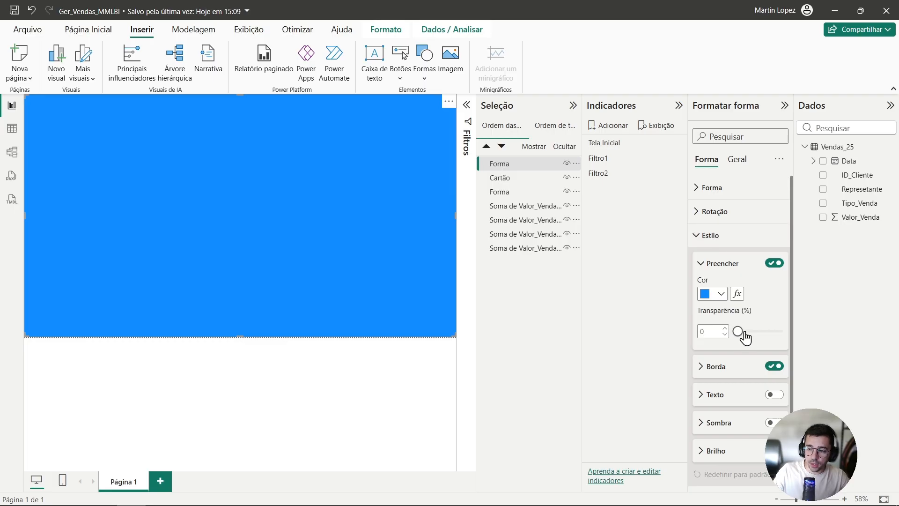
pyautogui.moveTo(738, 332); pyautogui.dragTo(769, 335)
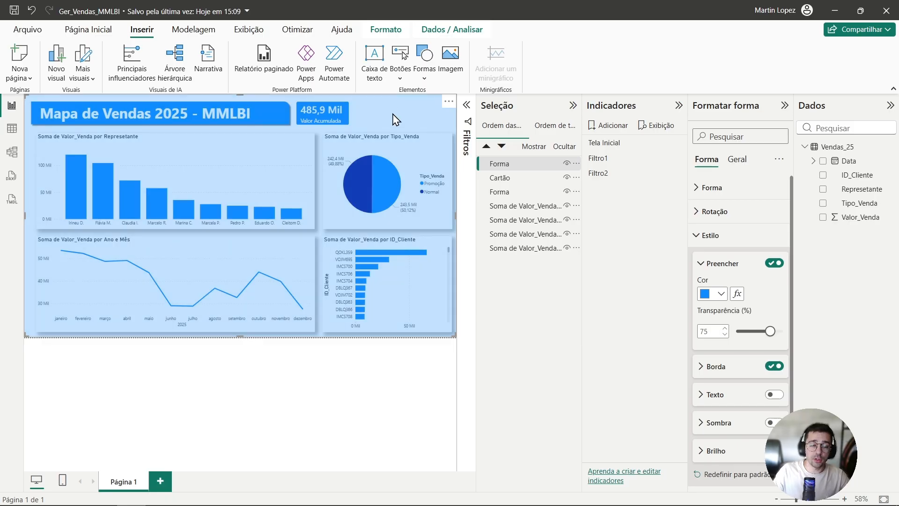
# Insert a rectangle with a single rounded corner and place it over the Tipo_Venda pie chart
pyautogui.click(424, 59)
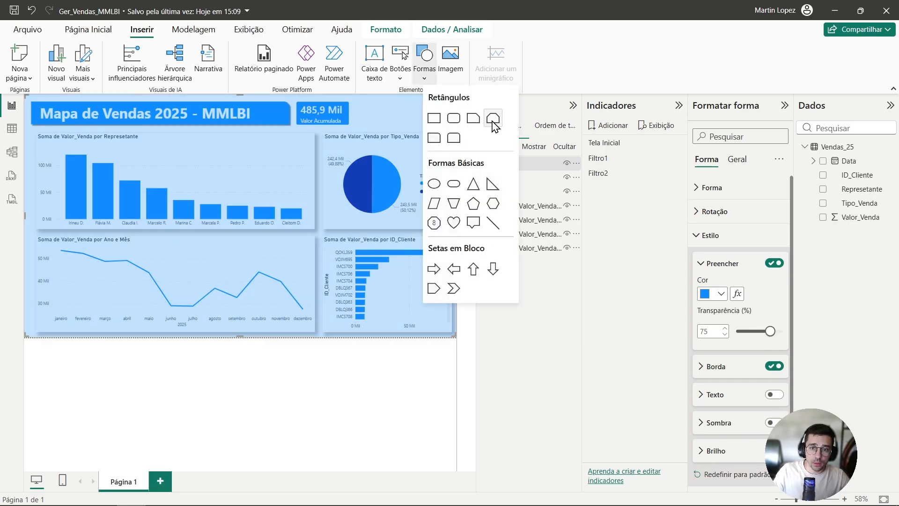
pyautogui.click(434, 138)
pyautogui.moveTo(155, 169); pyautogui.dragTo(401, 153)
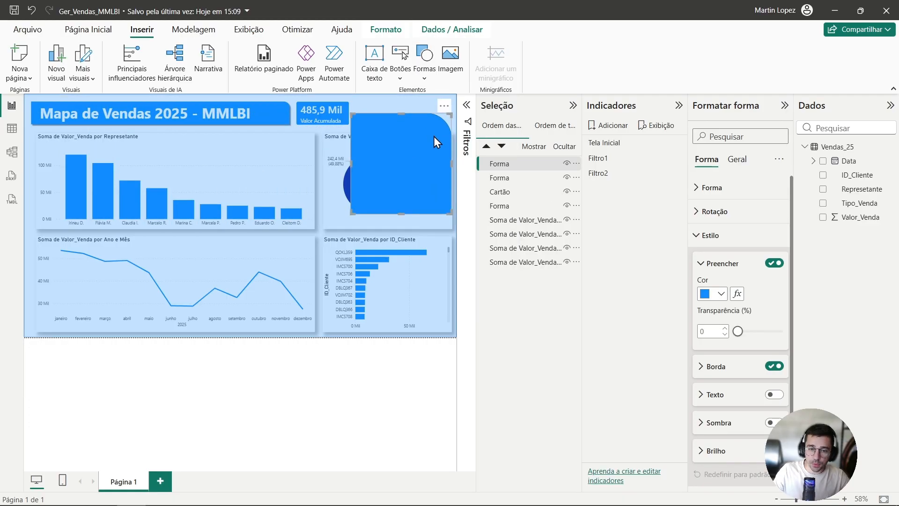
# Set the overall rotation (Todos) of the rounded-corner shape to 270°
pyautogui.click(694, 235)
pyautogui.click(697, 212)
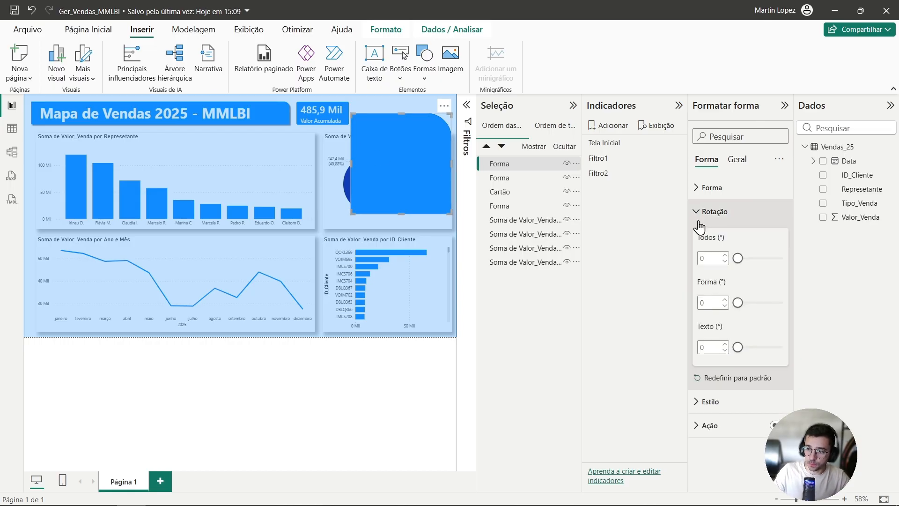
pyautogui.click(704, 258)
pyautogui.write('2')
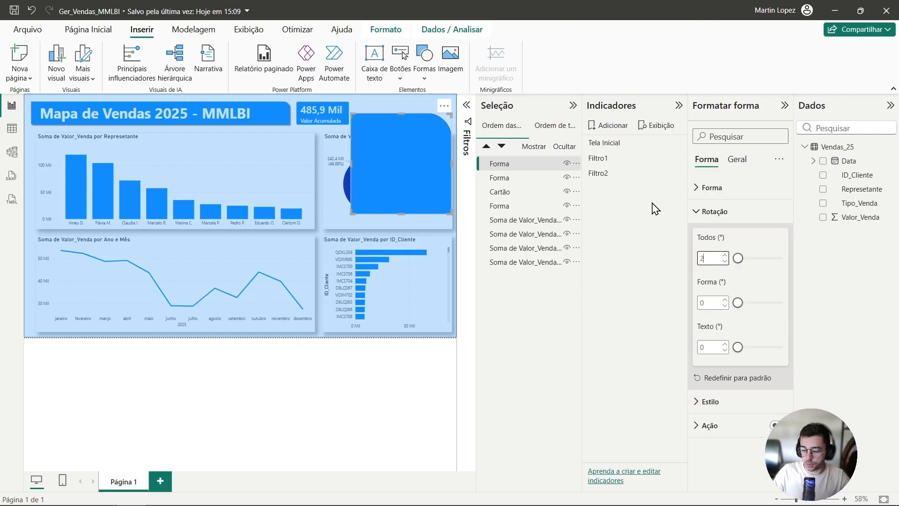
pyautogui.write('70')
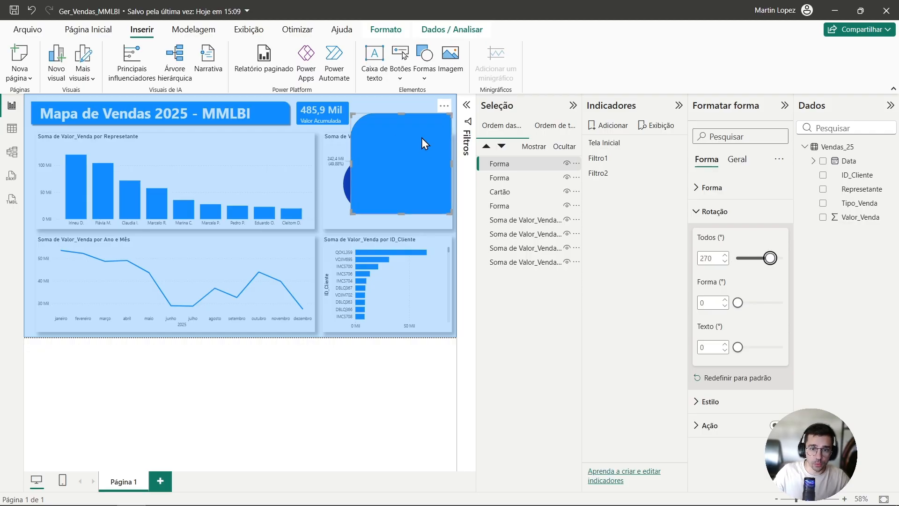
pyautogui.click(700, 212)
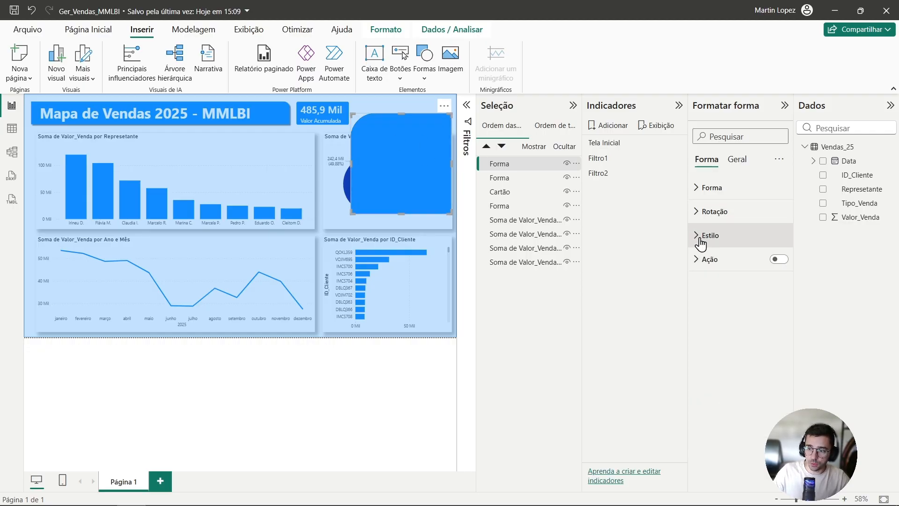
# Turn off the border and turn on the shadow of the rounded-corner shape, leaving nothing selected
pyautogui.click(701, 237)
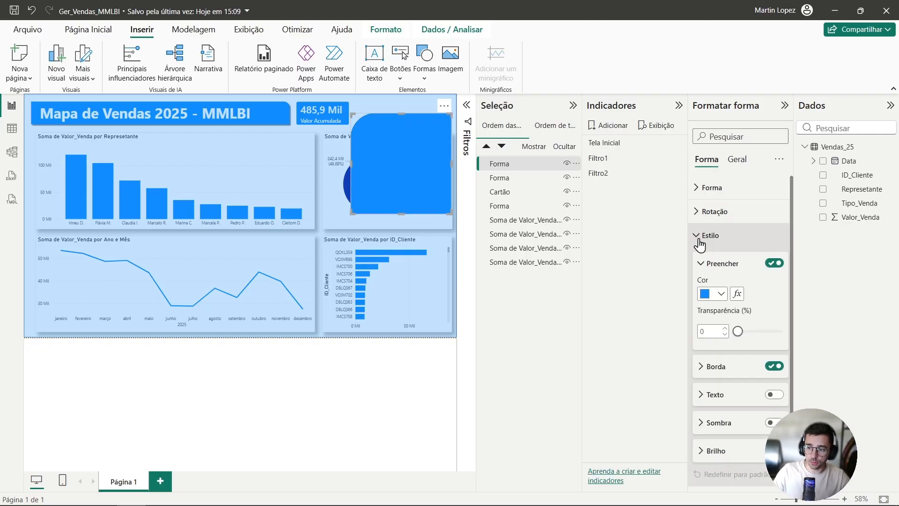
pyautogui.click(774, 367)
pyautogui.click(774, 423)
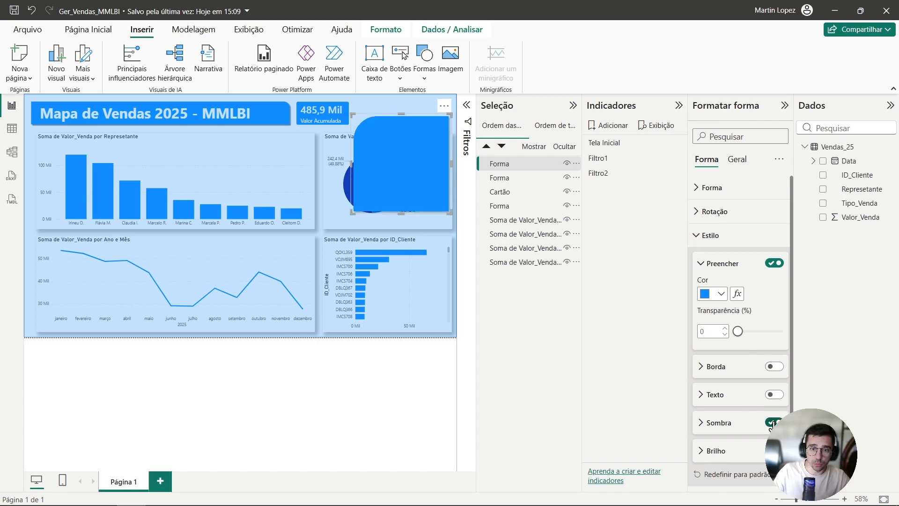
pyautogui.click(406, 105)
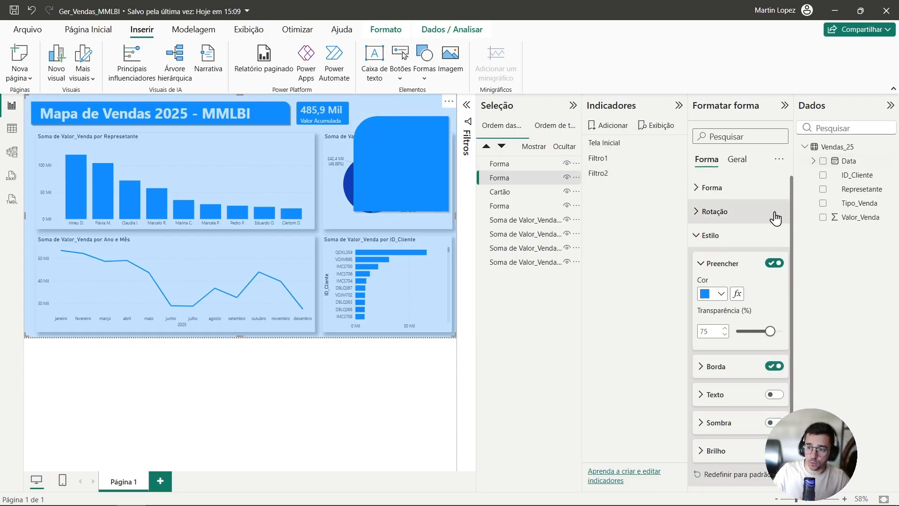
pyautogui.press('Escape')
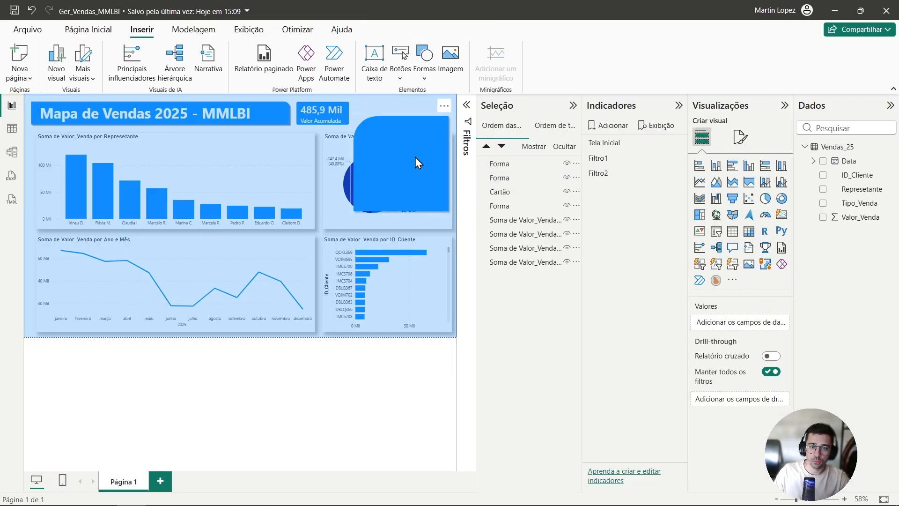
# Add a slicer, shrink it to fit the upper part of the blue panel and give it the Represetante field
pyautogui.click(717, 234)
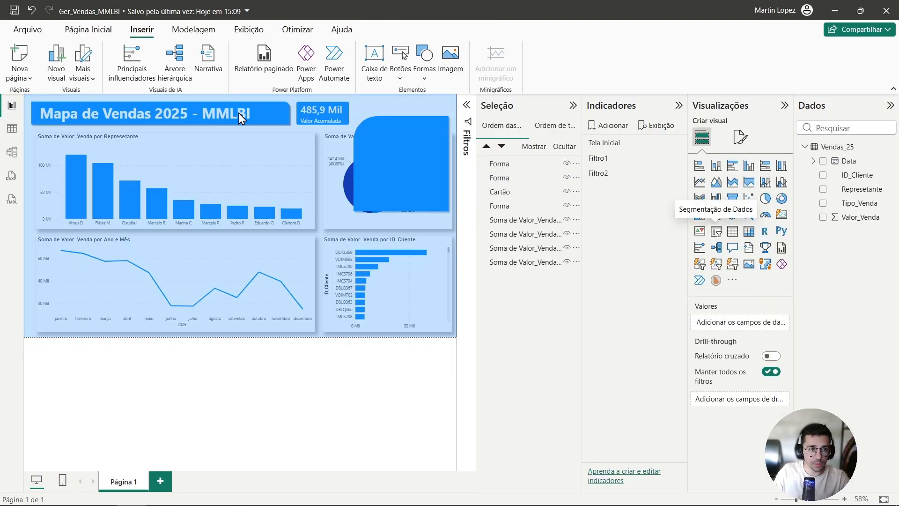
pyautogui.moveTo(146, 166); pyautogui.dragTo(408, 160)
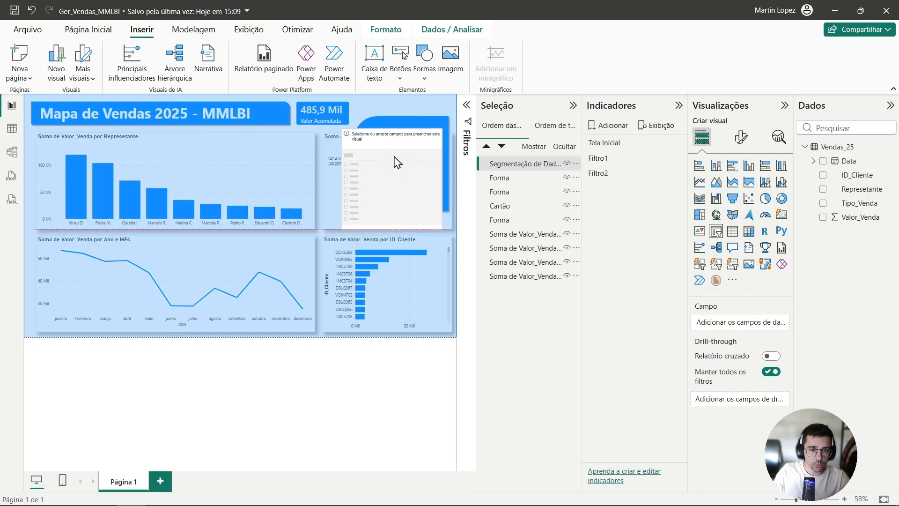
pyautogui.moveTo(386, 175); pyautogui.dragTo(370, 149)
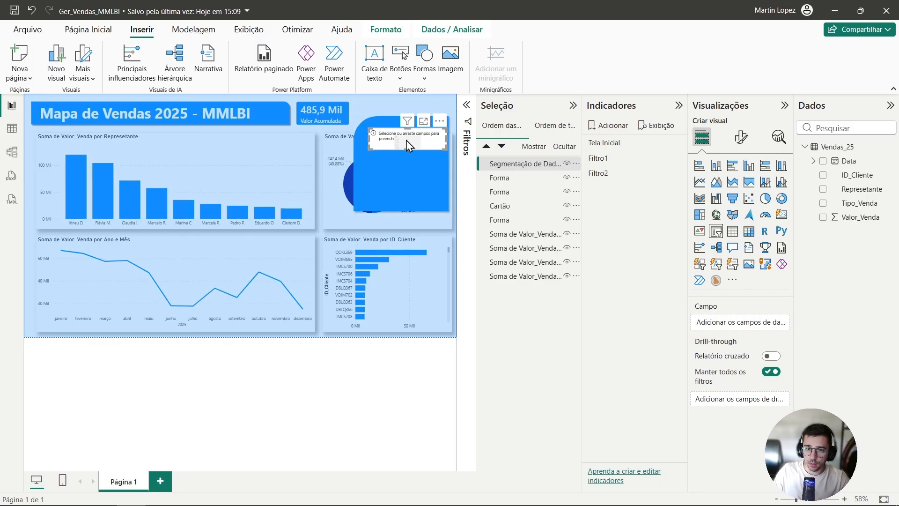
pyautogui.moveTo(874, 187); pyautogui.dragTo(411, 145)
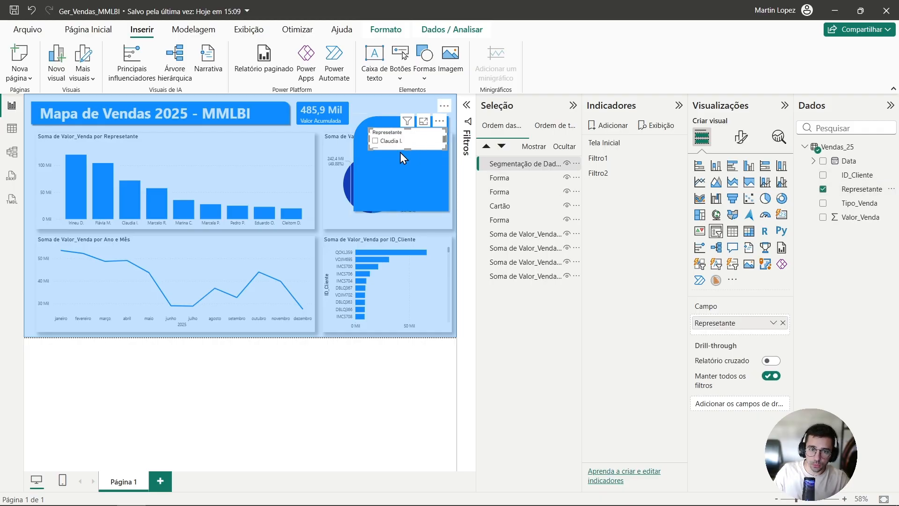
# Change the Represetante slicer's style to the Suspenso dropdown
pyautogui.click(742, 139)
pyautogui.click(698, 218)
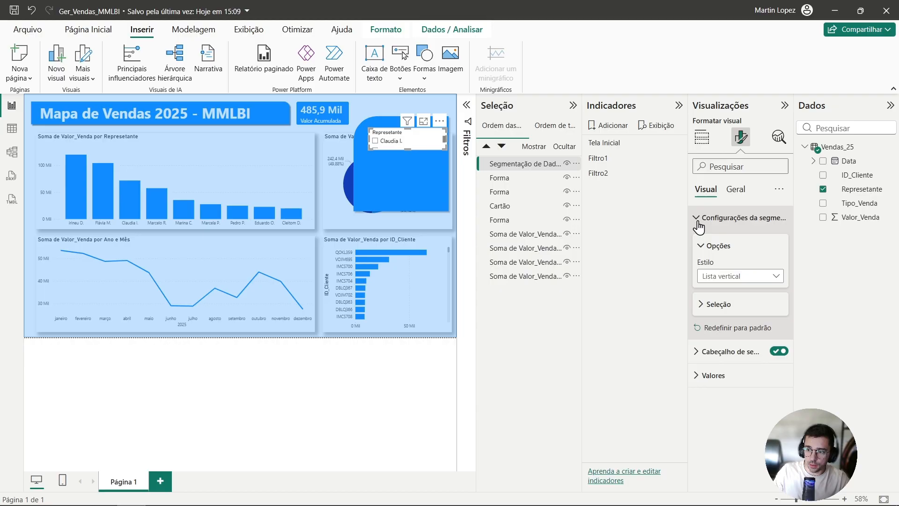
pyautogui.click(723, 276)
pyautogui.click(726, 319)
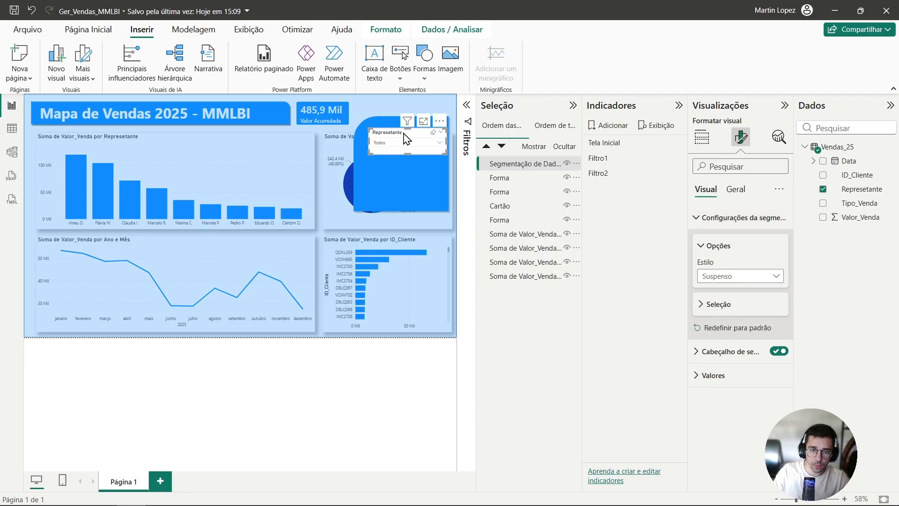
# Turn off the background (Tela de fundo) effect of the Represetante slicer
pyautogui.click(709, 146)
pyautogui.click(741, 137)
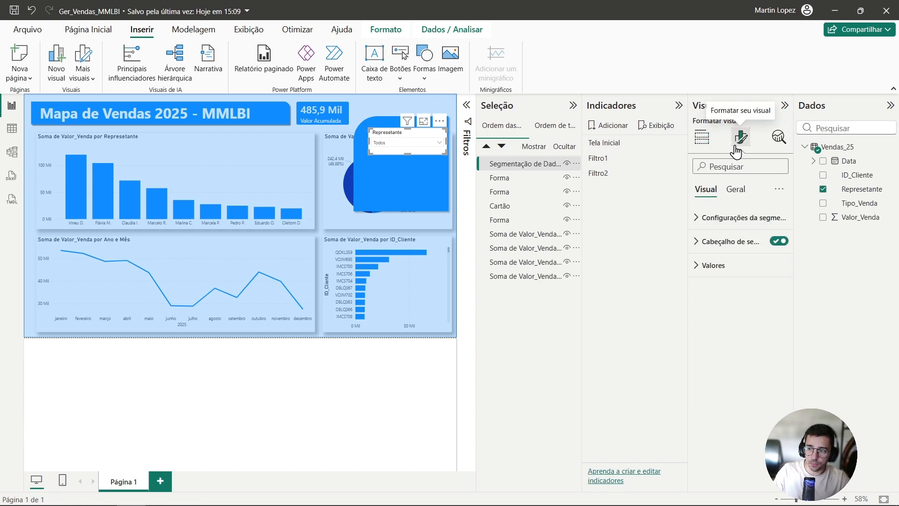
pyautogui.click(735, 189)
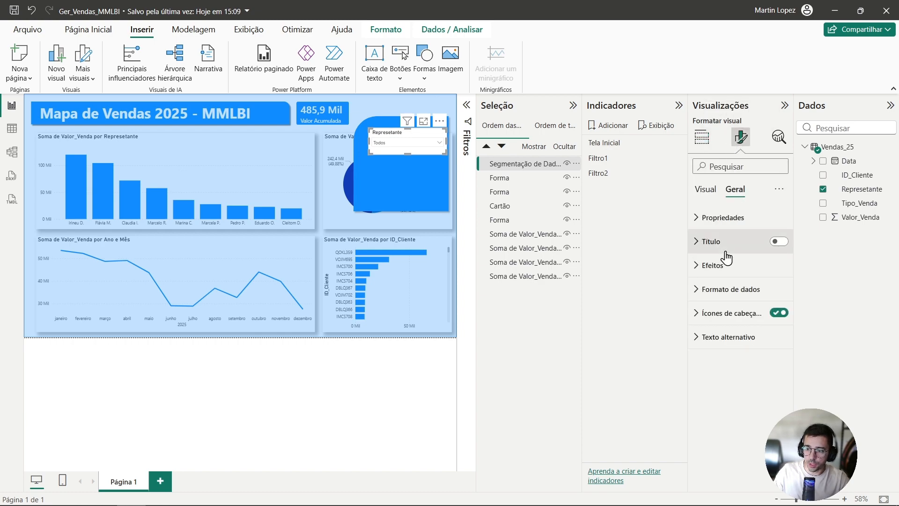
pyautogui.click(703, 264)
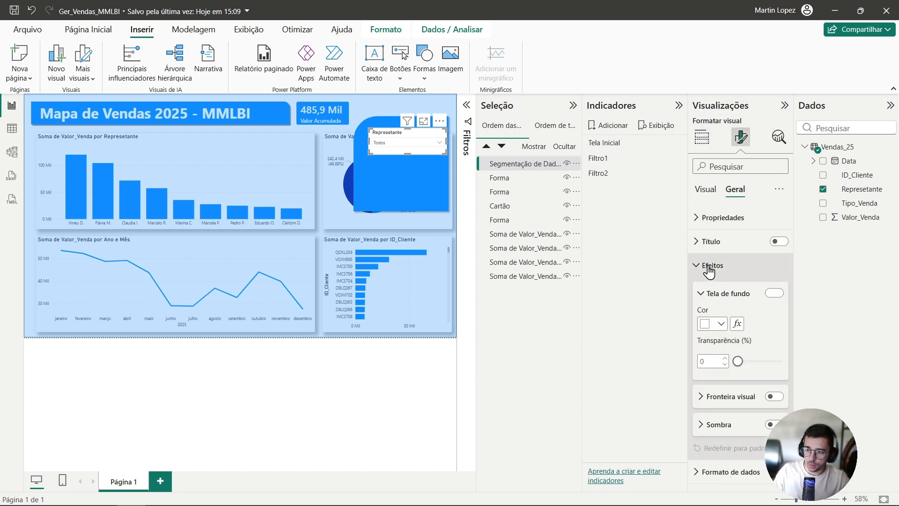
pyautogui.click(774, 293)
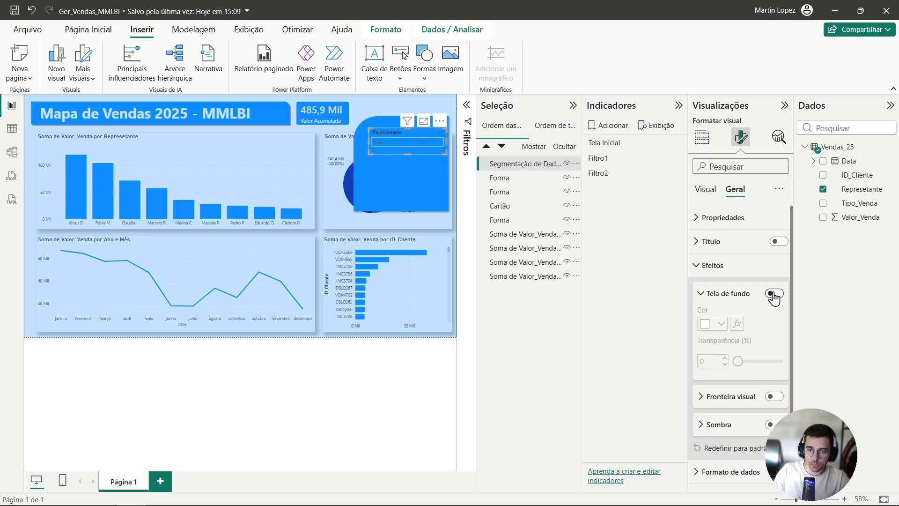
pyautogui.click(703, 295)
# Give the Represetante slicer's values a white background and a black font colour
pyautogui.click(706, 187)
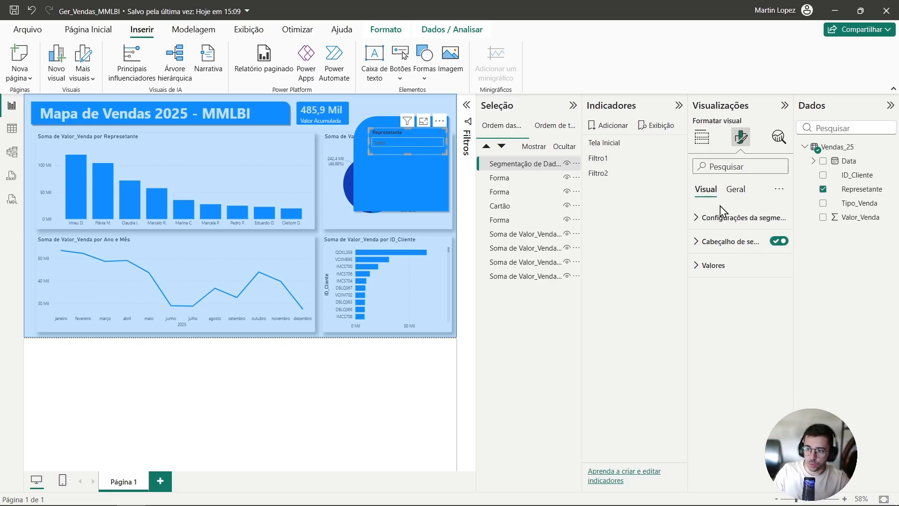
pyautogui.click(708, 264)
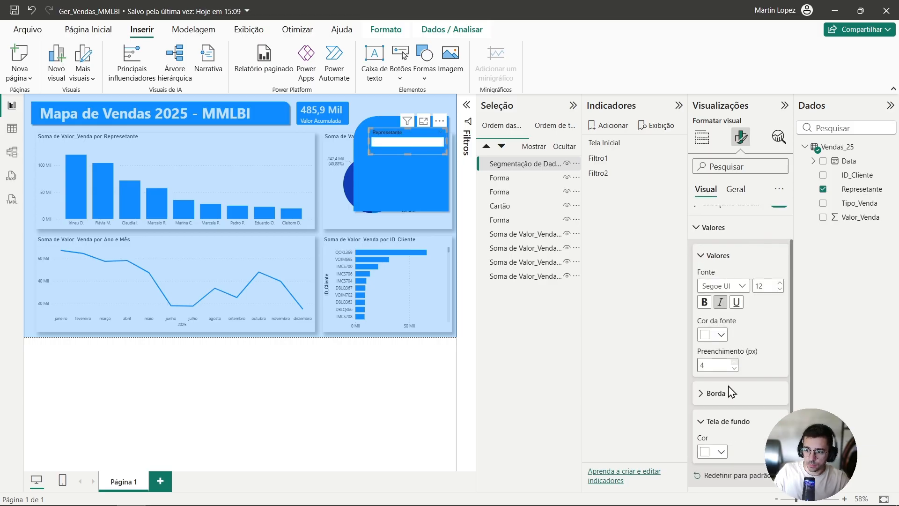
pyautogui.click(716, 452)
pyautogui.click(715, 267)
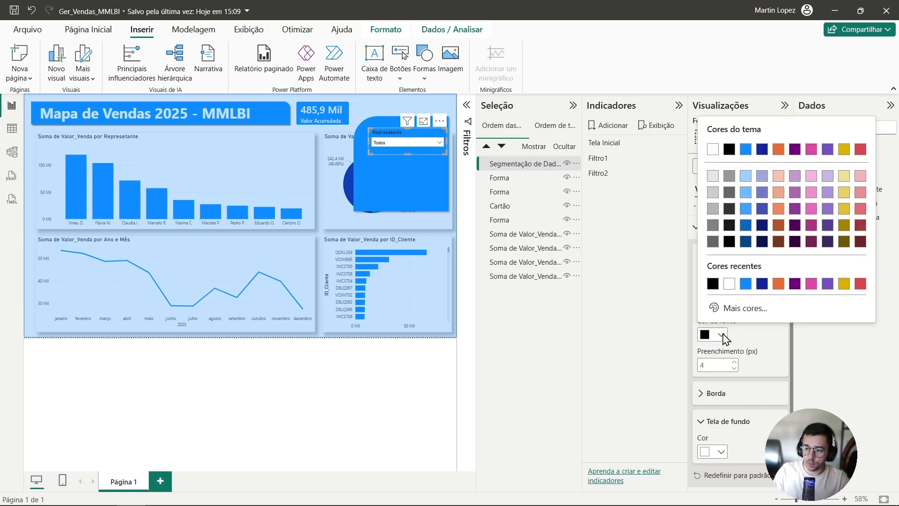
pyautogui.click(721, 334)
pyautogui.click(713, 283)
pyautogui.click(721, 302)
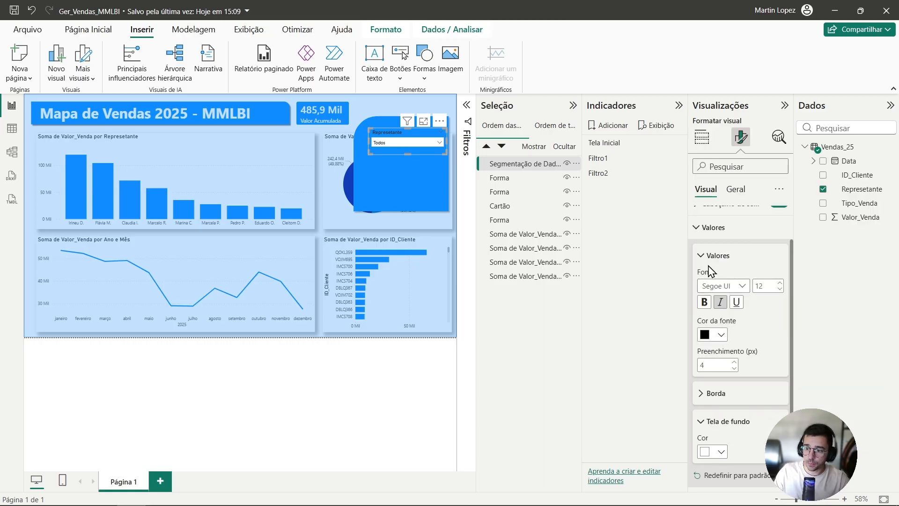
# Set the font colour of the Represetante slicer's header to white
pyautogui.scroll(2, 707, 267)
pyautogui.click(708, 254)
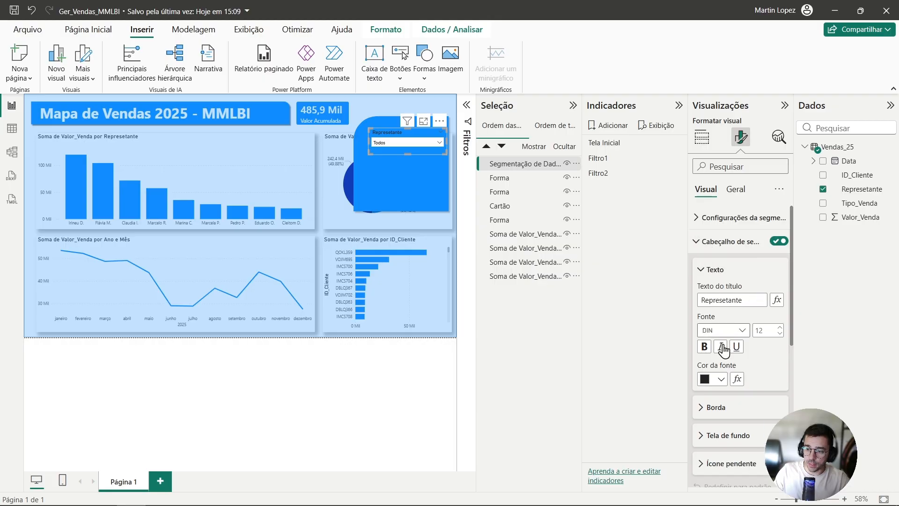
pyautogui.click(721, 379)
pyautogui.click(713, 193)
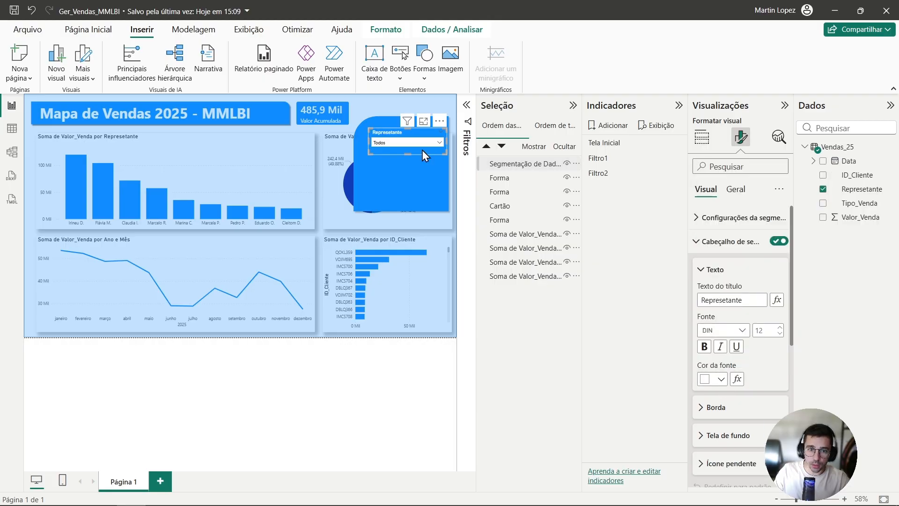
# Duplicate the Represetante slicer and place the copy directly below the original on the blue panel
pyautogui.click(409, 142)
pyautogui.click(410, 141)
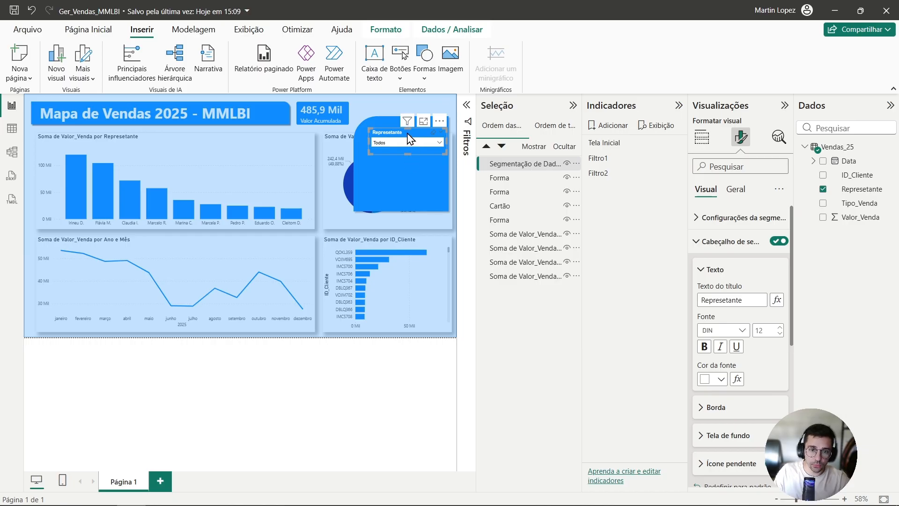
pyautogui.hotkey('ctrl', 'c')
pyautogui.hotkey('ctrl', 'v')
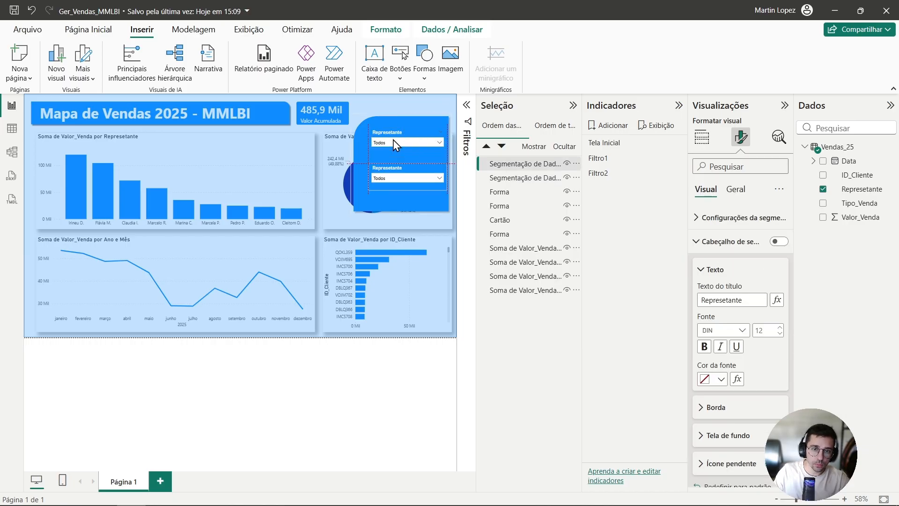
pyautogui.click(393, 143)
pyautogui.click(370, 168)
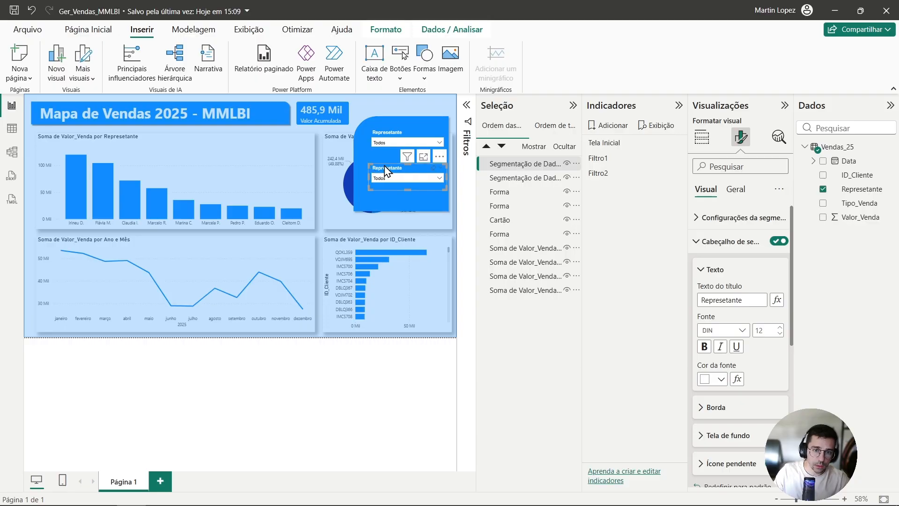
pyautogui.moveTo(370, 167); pyautogui.dragTo(371, 159)
# Replace the Represetante field of the lower slicer with ID_Cliente
pyautogui.click(710, 139)
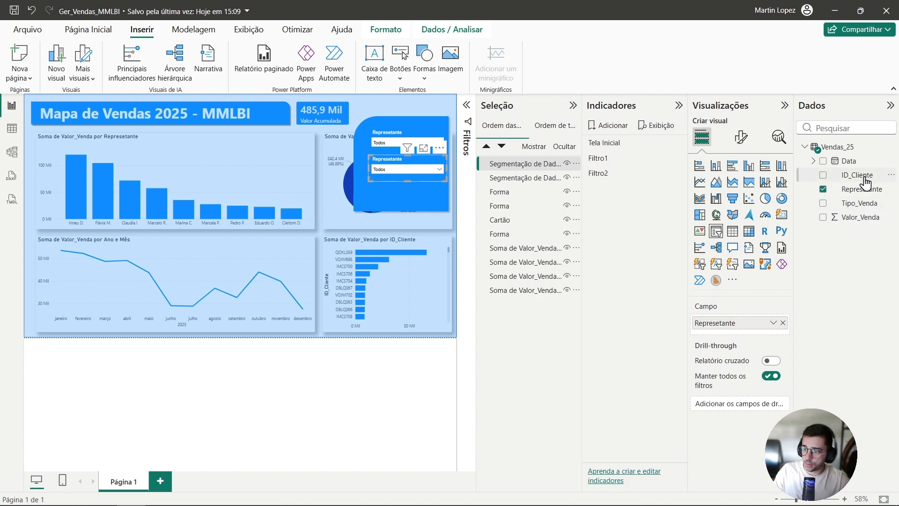
pyautogui.moveTo(864, 179); pyautogui.dragTo(780, 330)
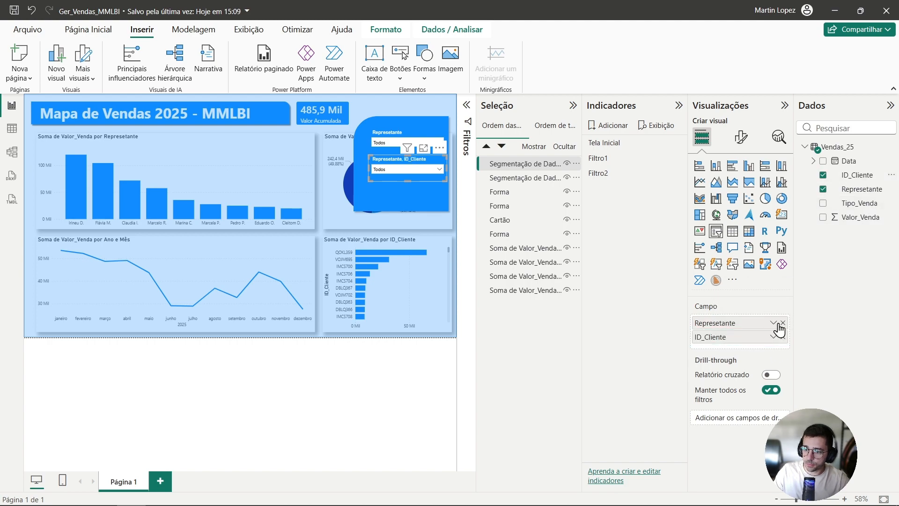
pyautogui.click(782, 322)
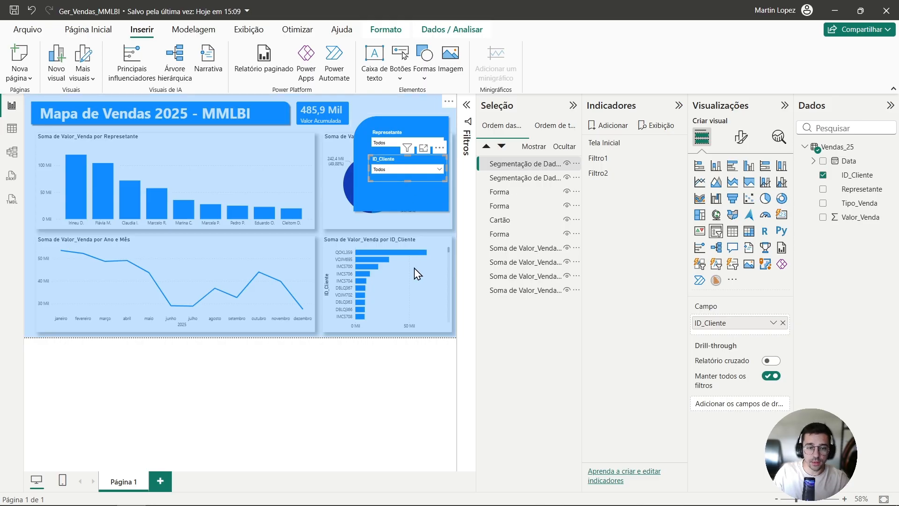
# Test the Represetante slicer by filtering the report to one representative and clearing that selection
pyautogui.click(390, 147)
pyautogui.click(396, 144)
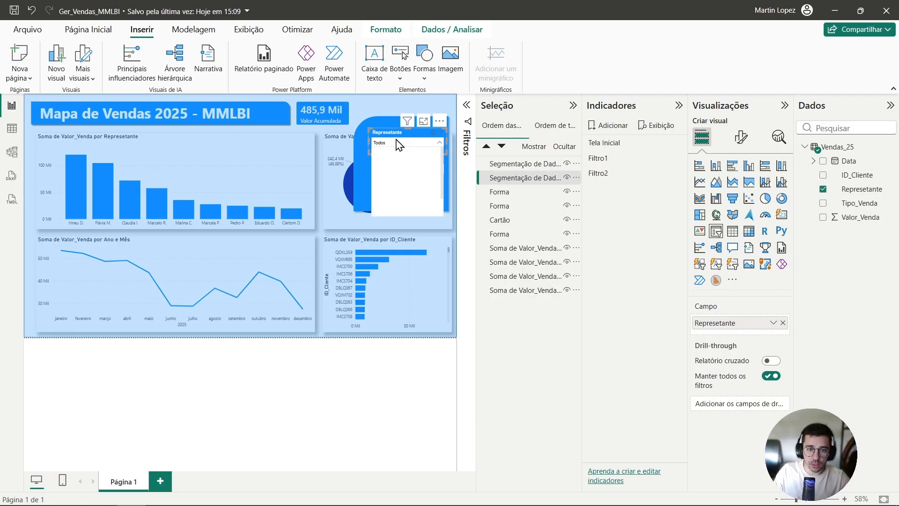
pyautogui.click(395, 171)
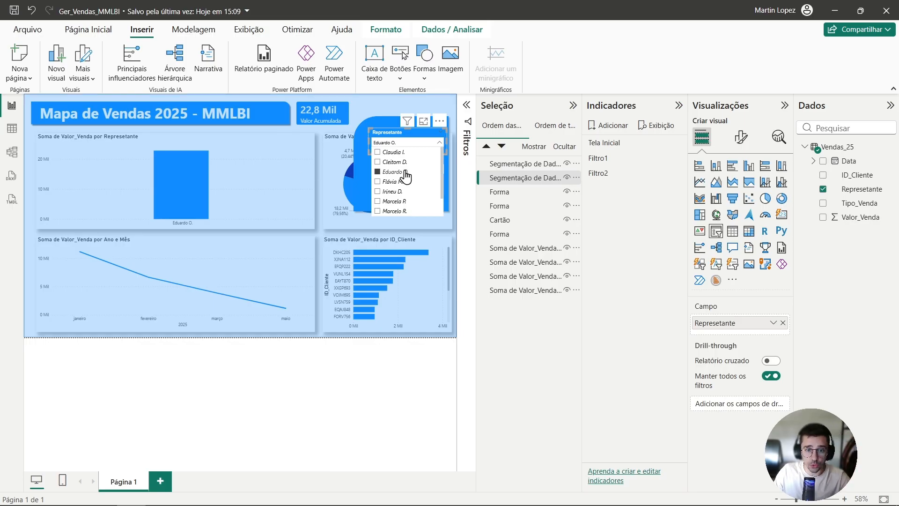
pyautogui.click(388, 122)
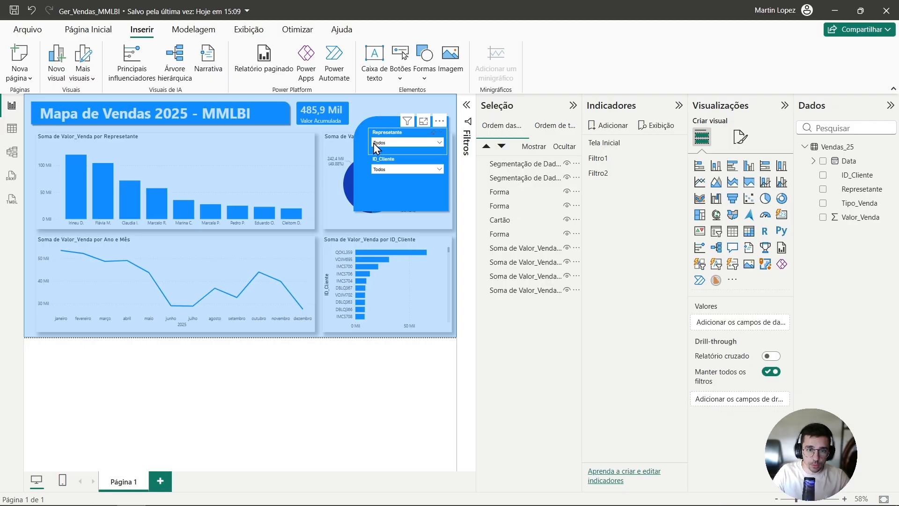
# Exclude the data state (Dados) from the Filtro2 bookmark and update it with the overlay panel and both slicers showing
pyautogui.rightClick(615, 175)
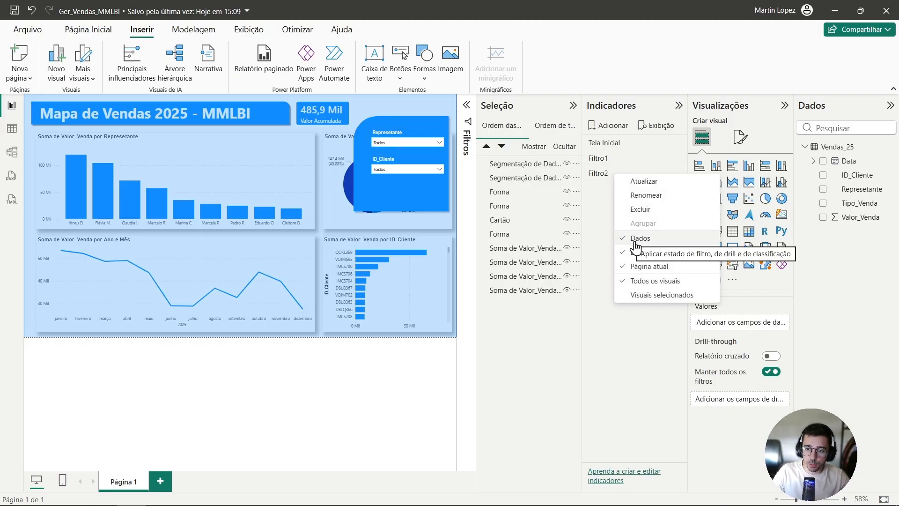
pyautogui.click(640, 239)
pyautogui.rightClick(613, 175)
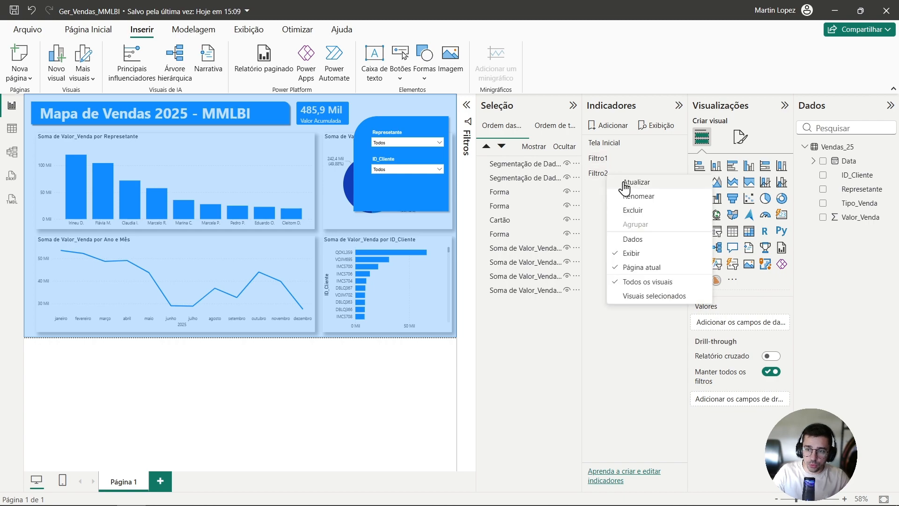
pyautogui.click(627, 187)
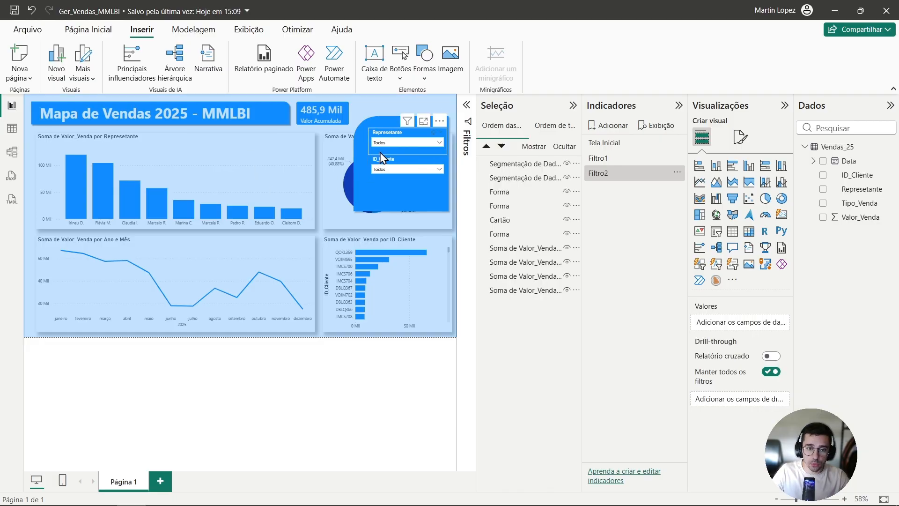
# Hide both slicers and the two overlay shapes, and update the Tela Inicial bookmark with this view
pyautogui.click(624, 144)
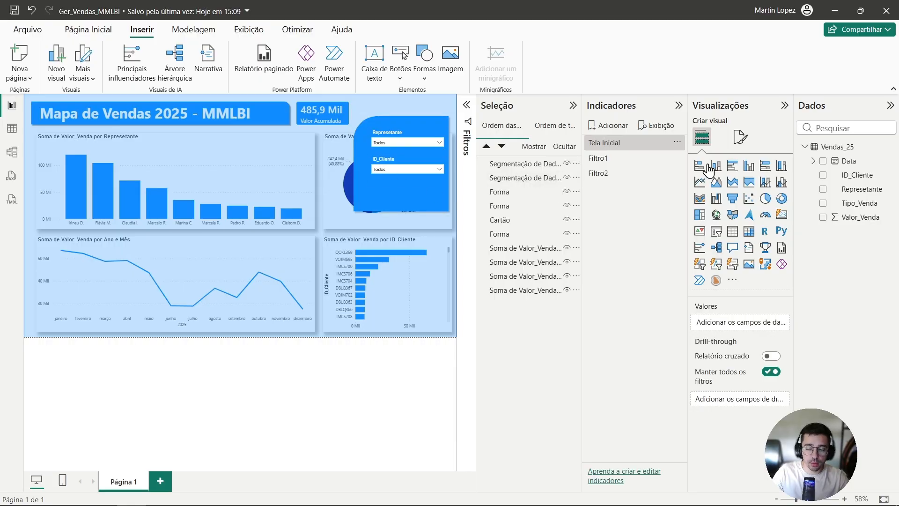
pyautogui.click(567, 177)
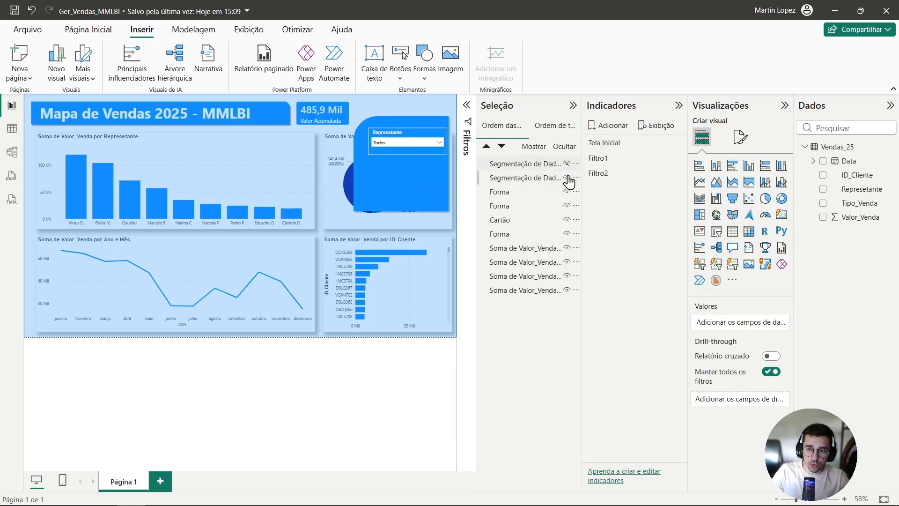
pyautogui.click(566, 164)
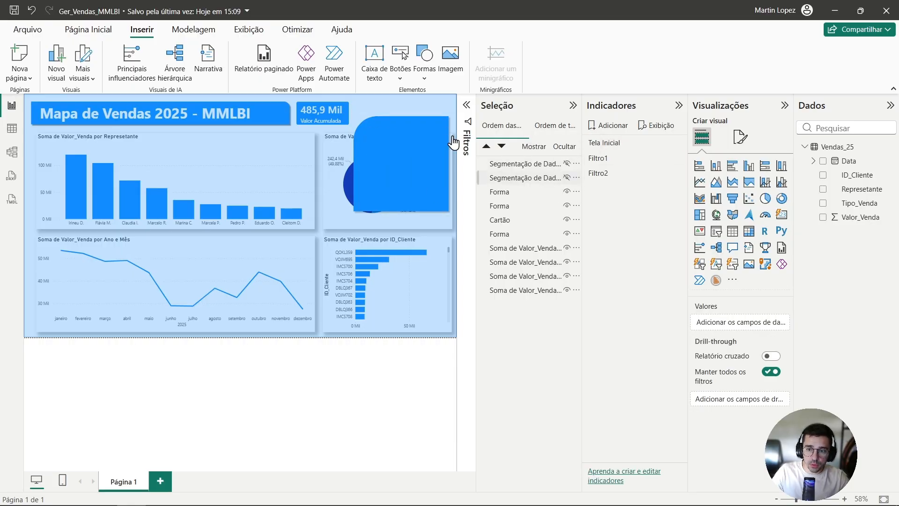
pyautogui.click(567, 192)
pyautogui.click(567, 206)
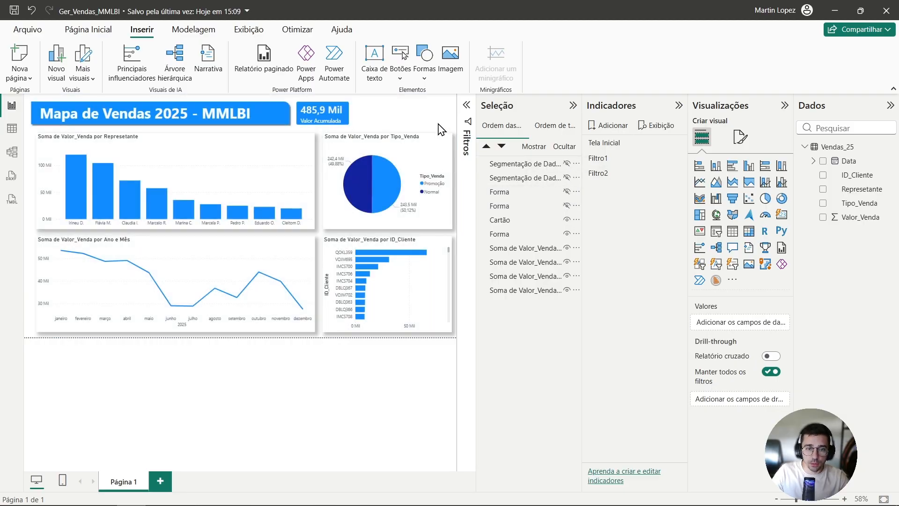
pyautogui.rightClick(626, 143)
pyautogui.click(658, 149)
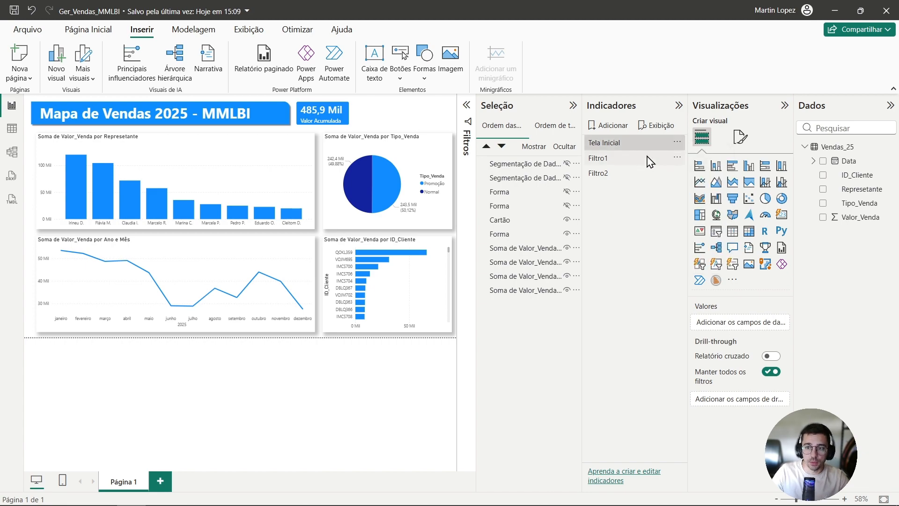
pyautogui.click(604, 174)
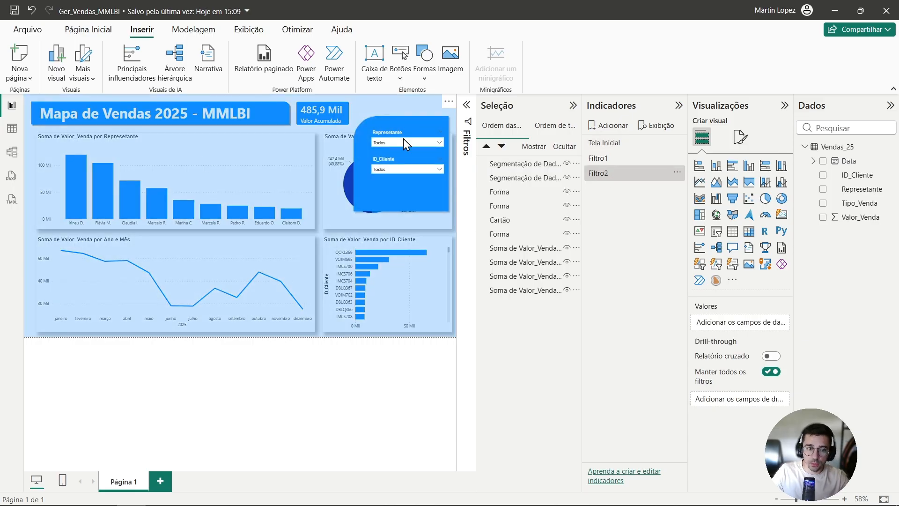
pyautogui.click(606, 144)
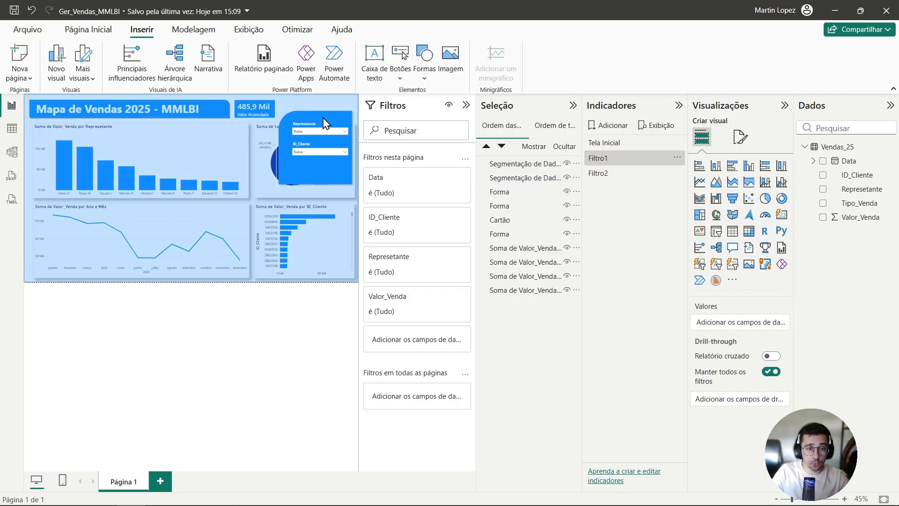
# Hide both slicers and the two overlay shapes in the Filtro1 view and update the Filtro1 bookmark
pyautogui.click(569, 163)
pyautogui.click(567, 177)
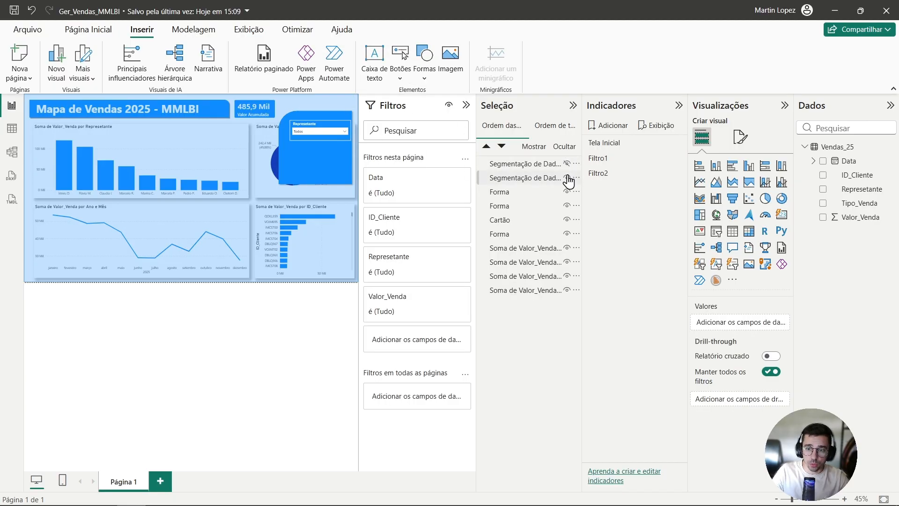
pyautogui.click(567, 192)
pyautogui.click(568, 206)
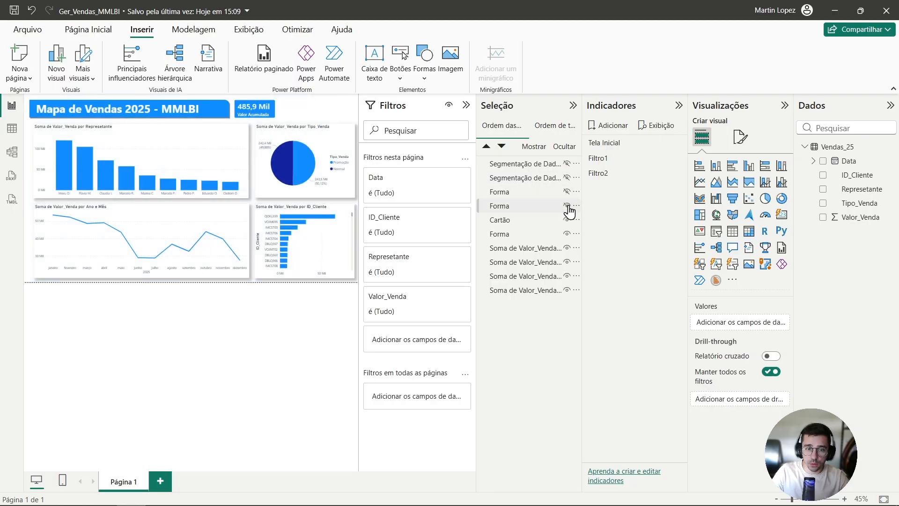
pyautogui.rightClick(619, 161)
pyautogui.click(642, 165)
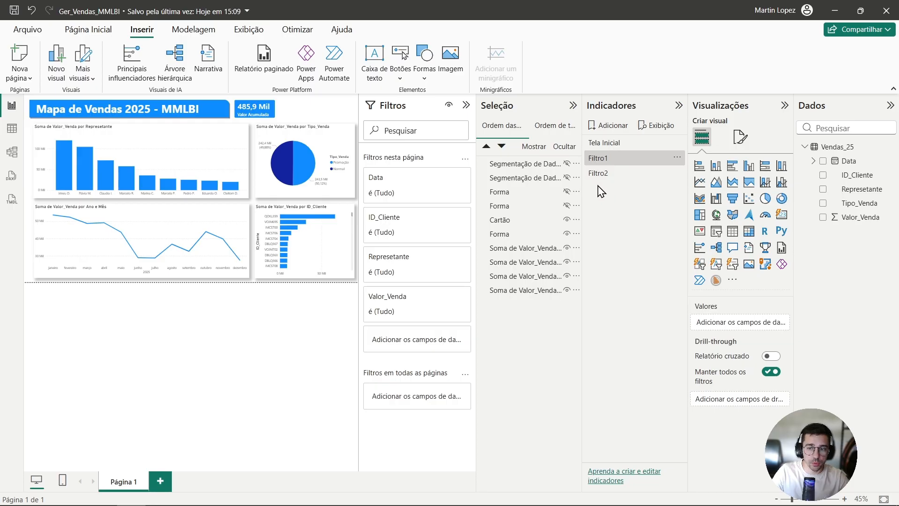
# Check the views of the Tela Inicial, Filtro1 and Filtro2 bookmarks in turn, and return to Tela Inicial
pyautogui.click(615, 144)
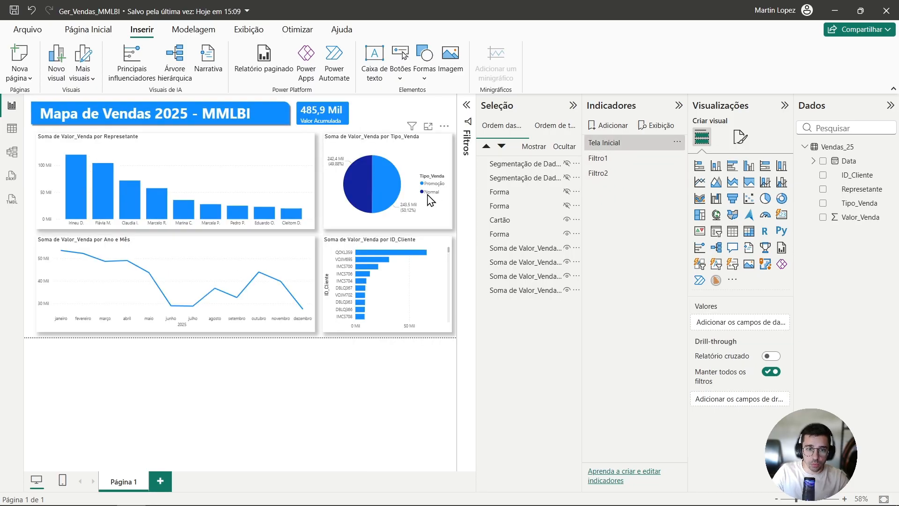
pyautogui.click(598, 159)
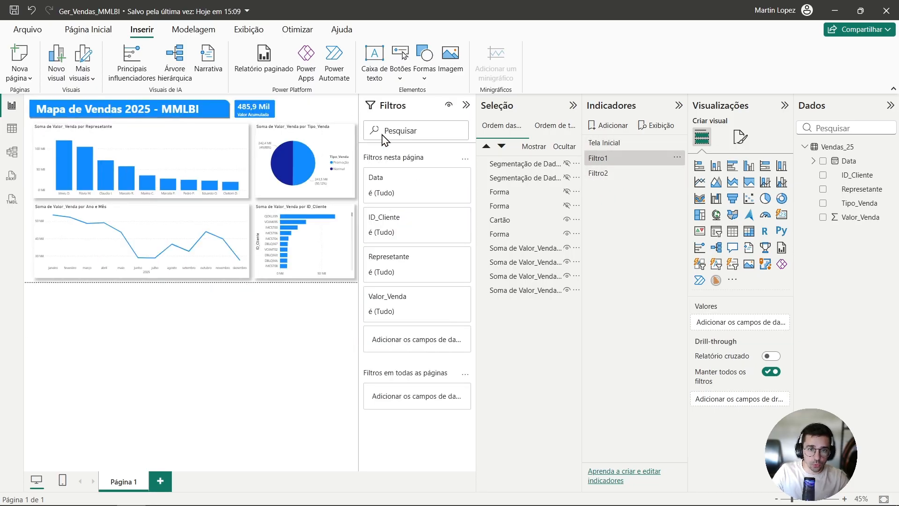
pyautogui.click(600, 173)
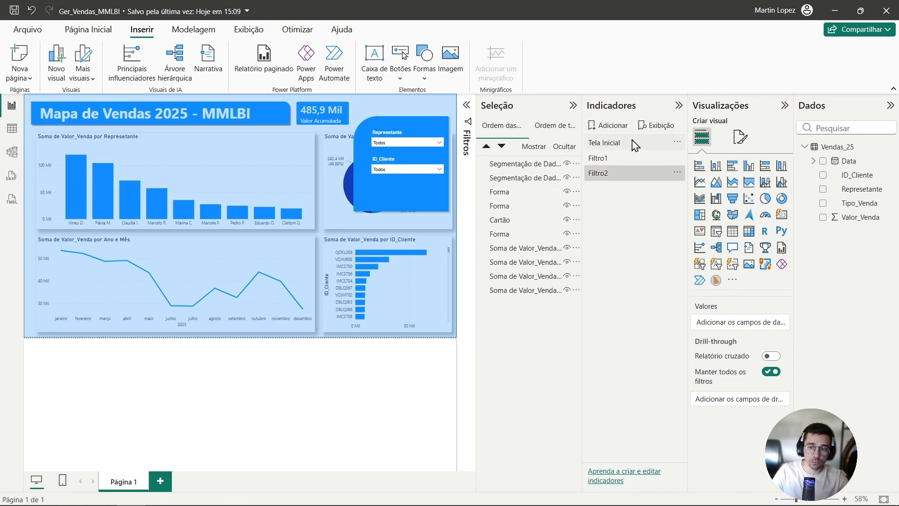
pyautogui.click(609, 143)
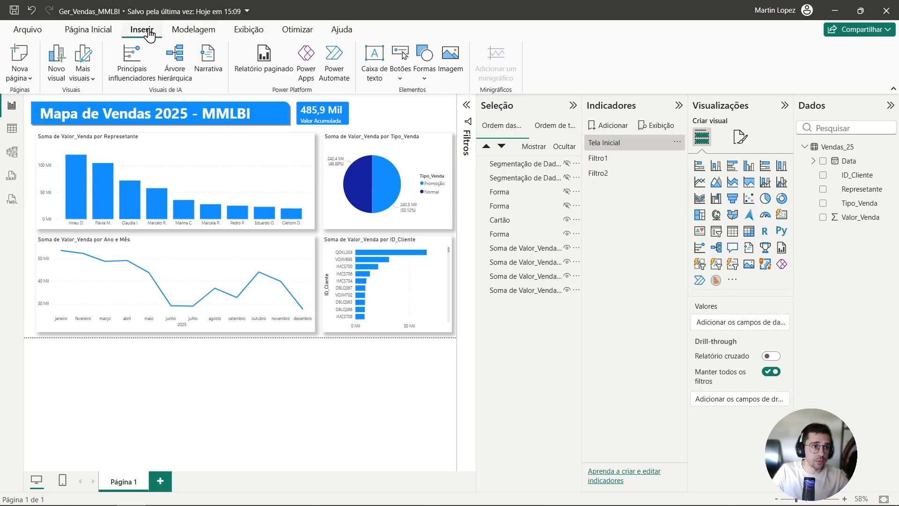
# Insert a bookmark navigator and fit it in the header beside the Valor Acumulada card
pyautogui.click(402, 81)
pyautogui.moveTo(481, 295)
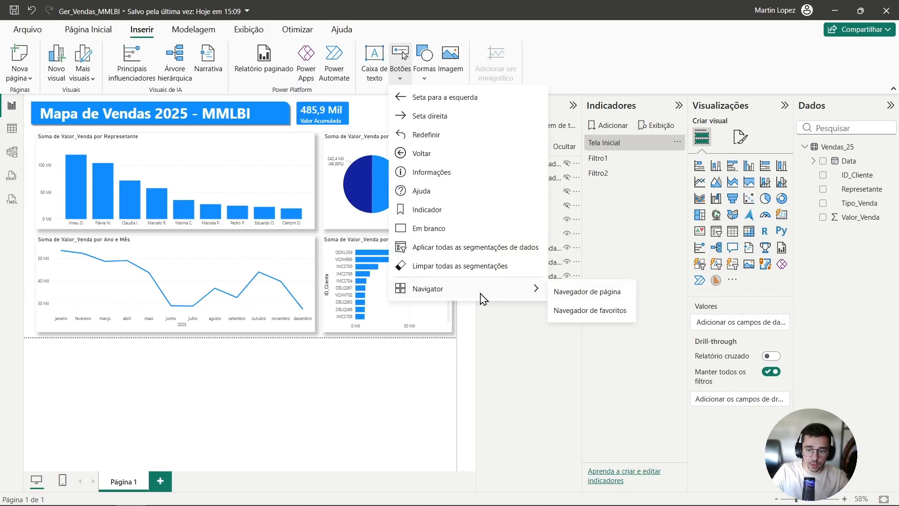
pyautogui.click(593, 313)
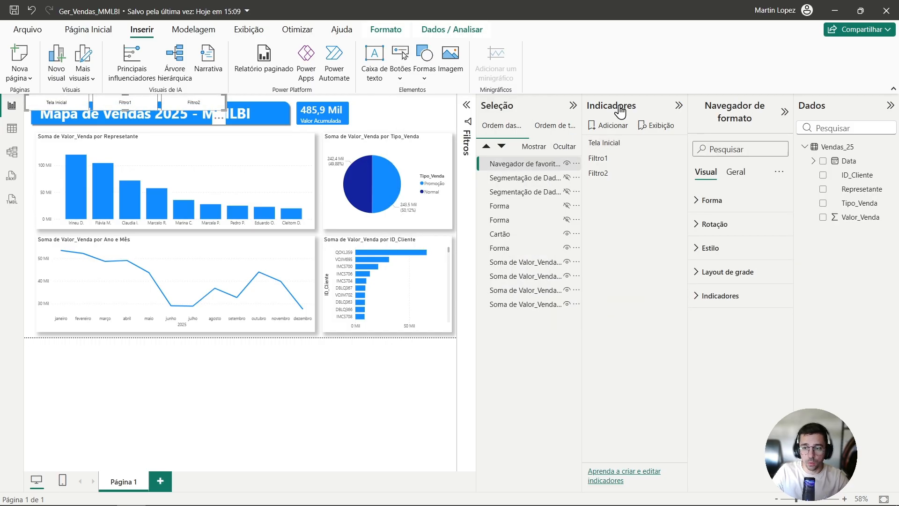
pyautogui.moveTo(89, 107); pyautogui.dragTo(356, 117)
# Collapse all open side panes to enlarge the report canvas, and deselect the bookmark navigator
pyautogui.click(572, 105)
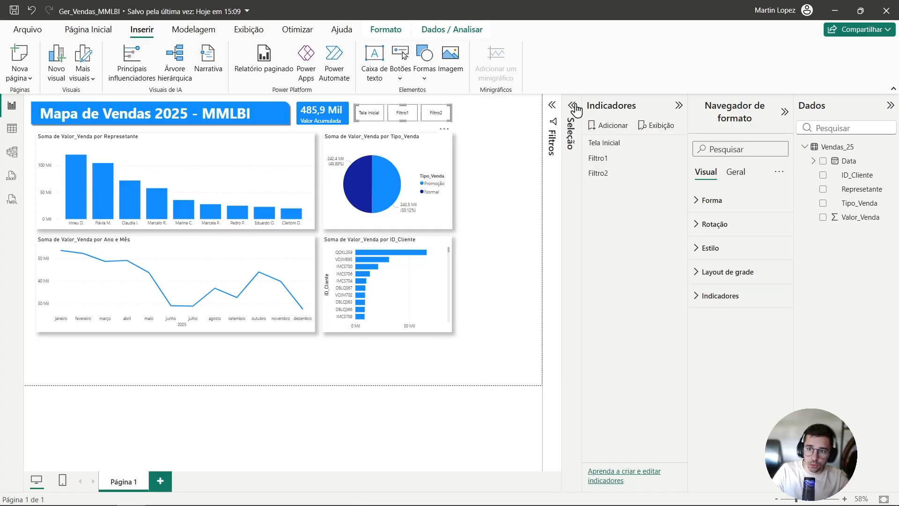
pyautogui.click(678, 104)
pyautogui.click(785, 112)
pyautogui.click(890, 107)
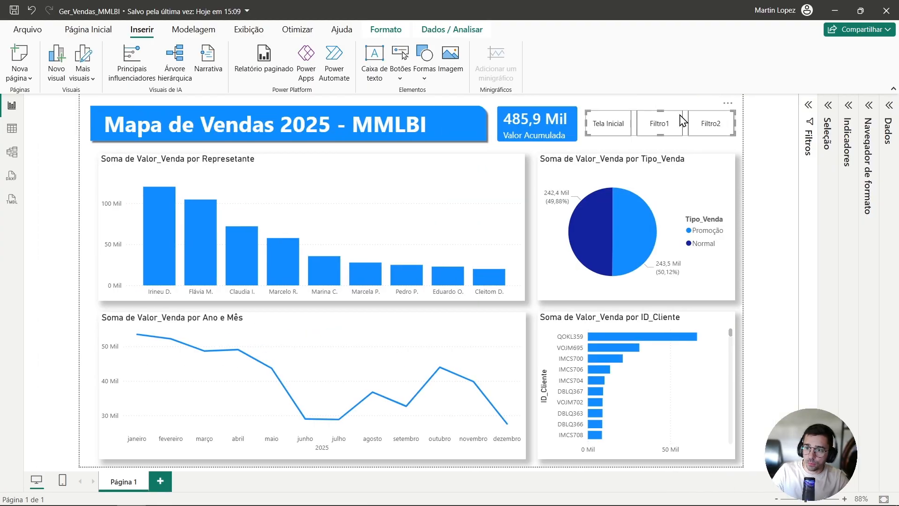
pyautogui.click(704, 146)
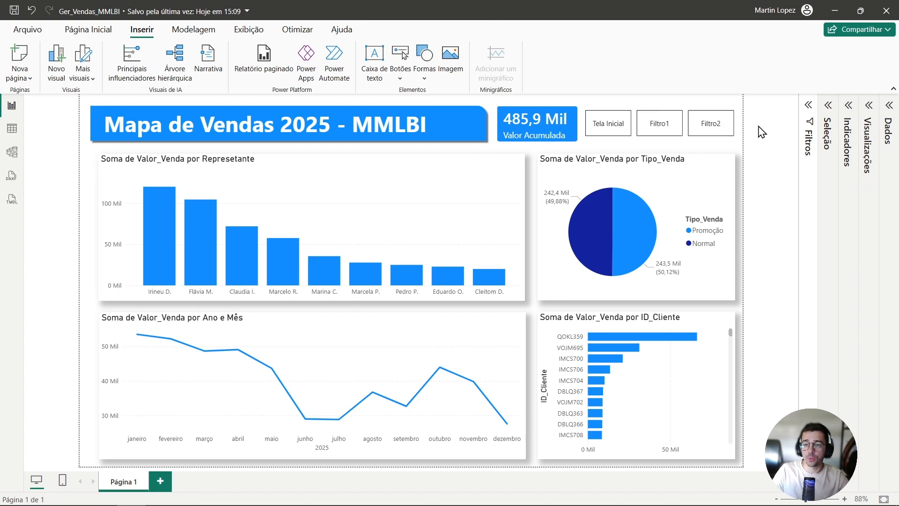
# Test the bookmark navigator by switching through Tela Inicial, Filtro1 and Filtro2
pyautogui.keyDown('ctrl'); pyautogui.click(610, 134); pyautogui.keyUp('ctrl')
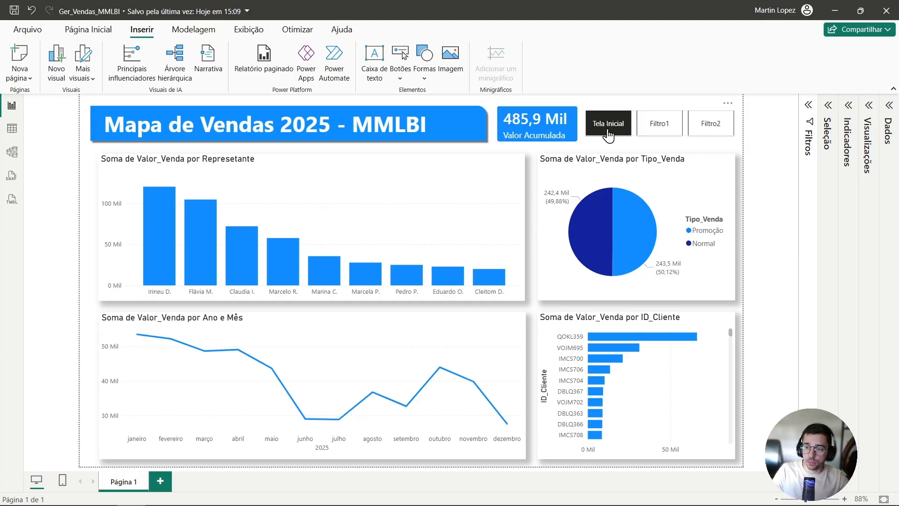
pyautogui.keyDown('ctrl'); pyautogui.click(659, 133); pyautogui.keyUp('ctrl')
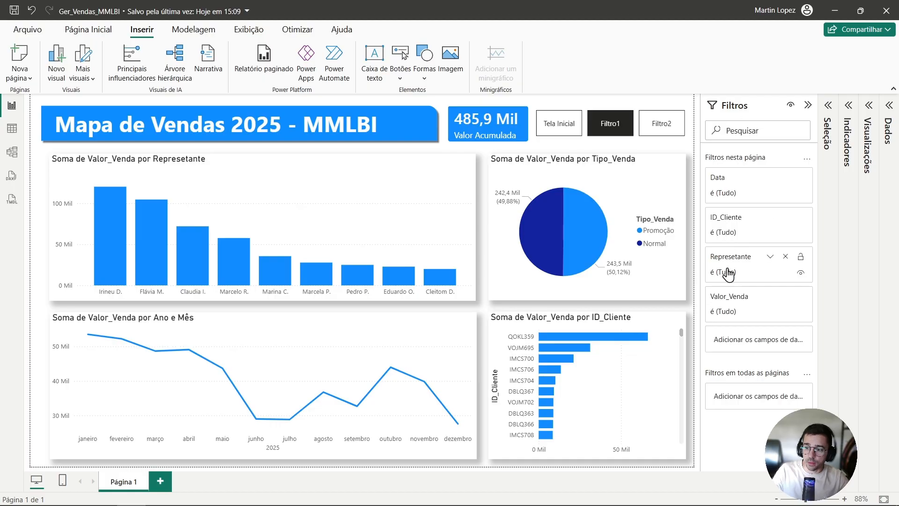
pyautogui.keyDown('ctrl'); pyautogui.click(675, 124); pyautogui.keyUp('ctrl')
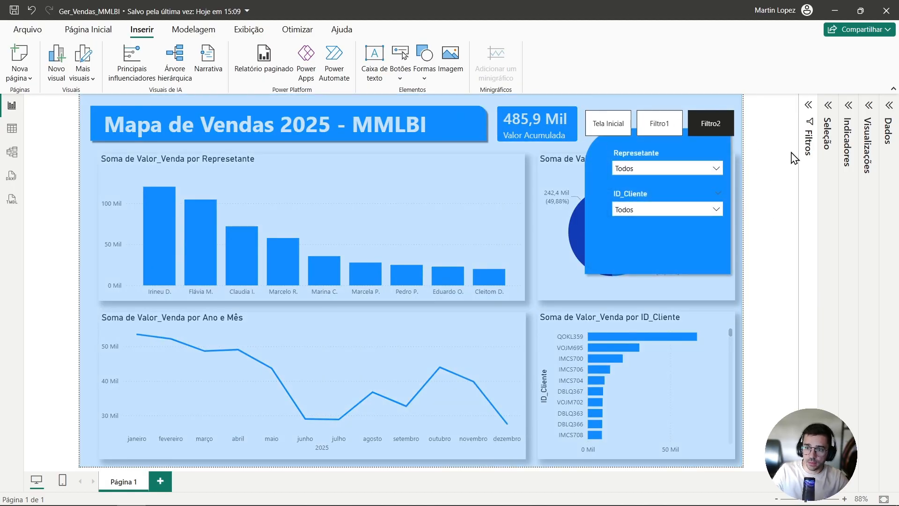
# Reduce the bookmark navigator's height and move it up so that it clears the blue overlay panel
pyautogui.click(660, 138)
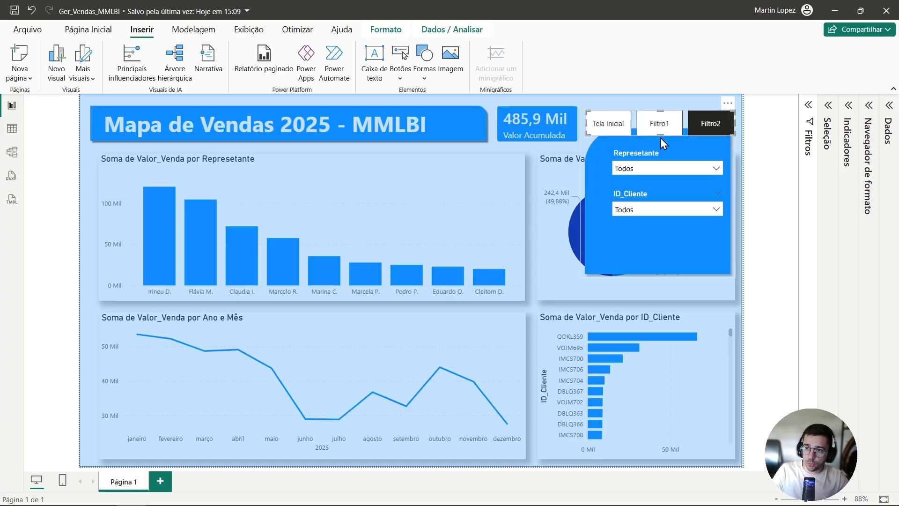
pyautogui.click(635, 116)
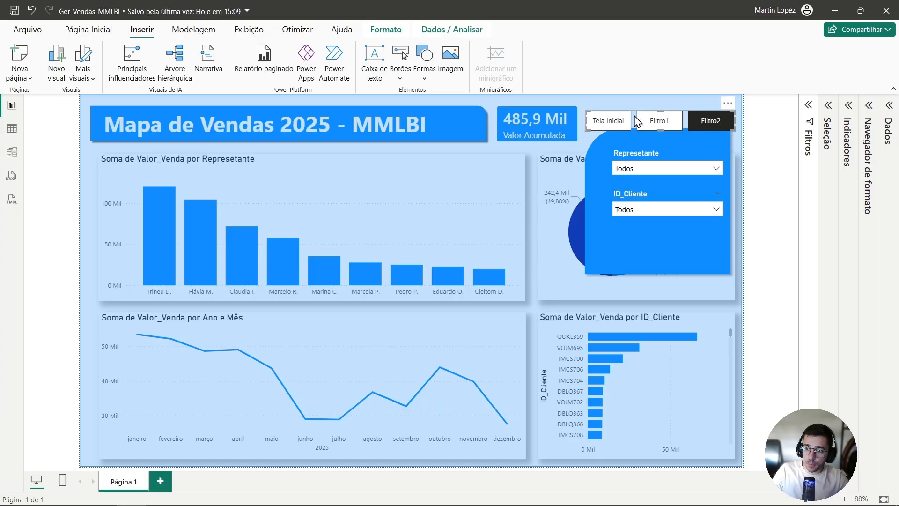
pyautogui.moveTo(633, 119); pyautogui.dragTo(636, 116)
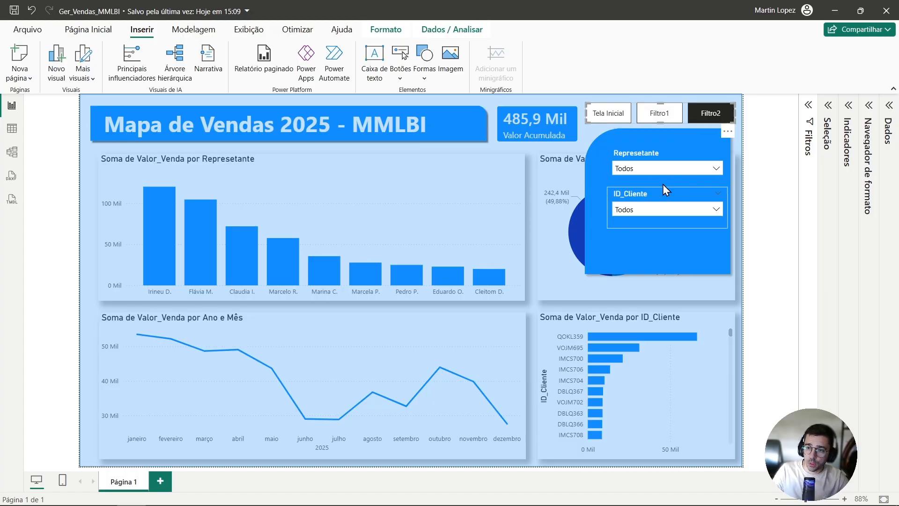
# Filter by one representative in the Filtro2 panel, check the filtered Tela Inicial view, and clear the filter back in Filtro2
pyautogui.click(670, 170)
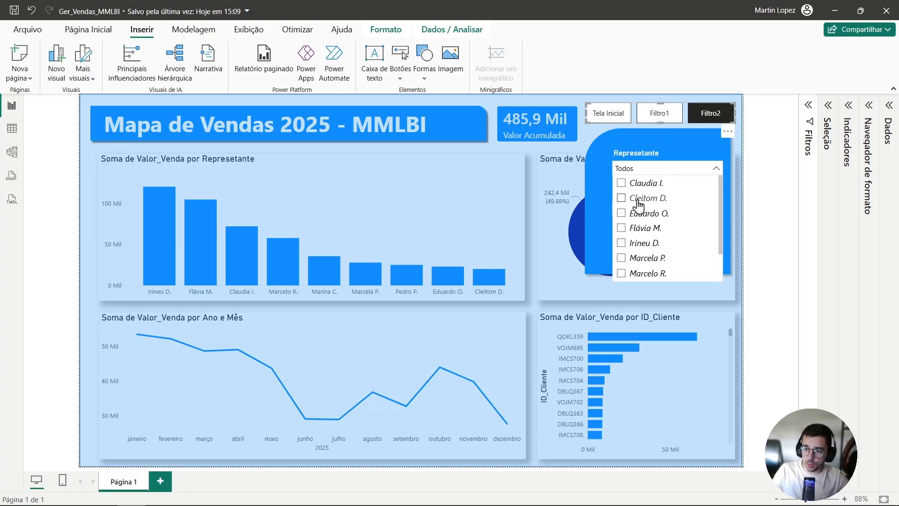
pyautogui.click(656, 167)
pyautogui.keyDown('ctrl'); pyautogui.click(620, 126); pyautogui.keyUp('ctrl')
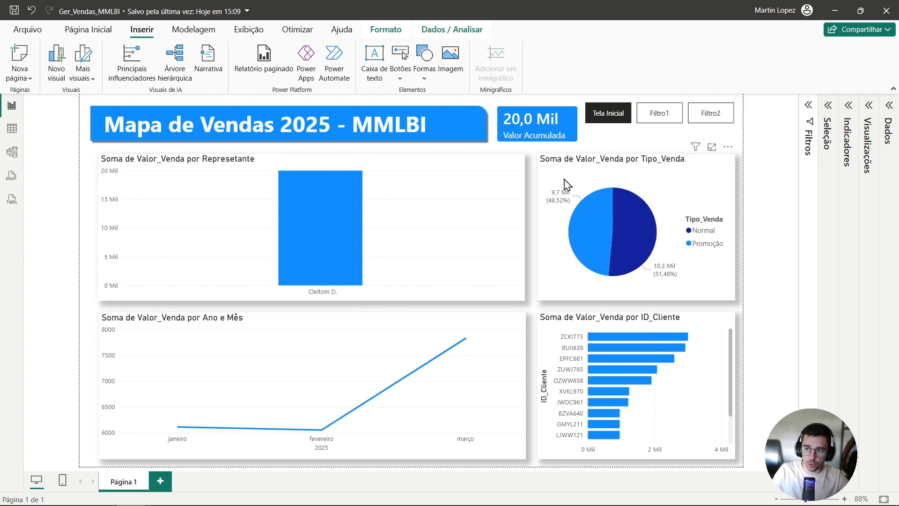
pyautogui.keyDown('ctrl'); pyautogui.click(707, 121); pyautogui.keyUp('ctrl')
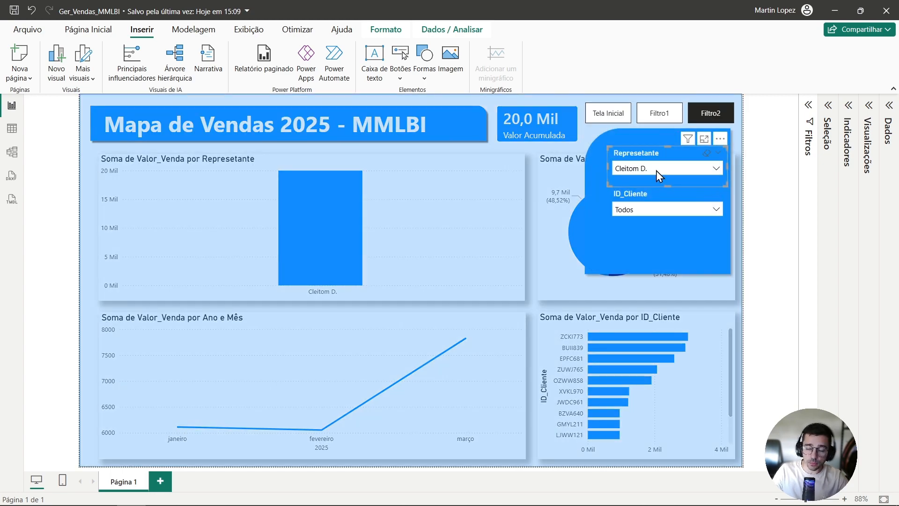
pyautogui.click(707, 153)
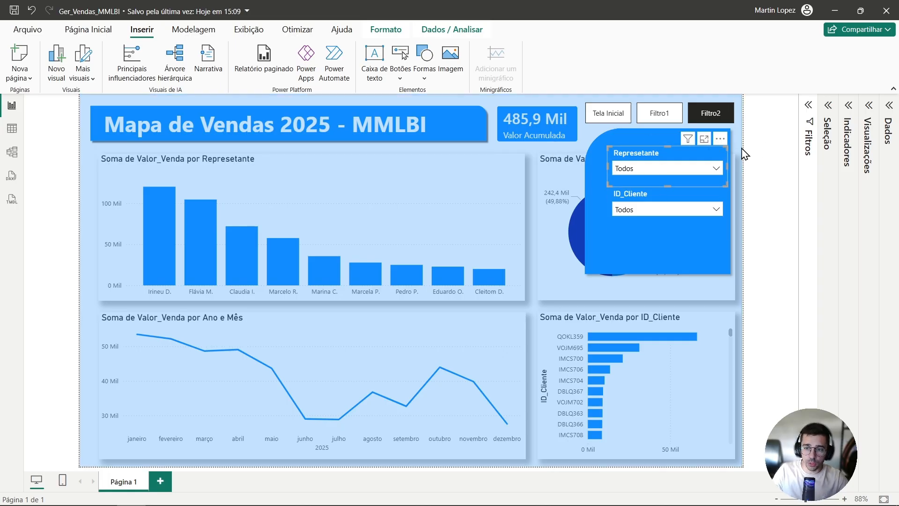
# Use the navigator to view Tela Inicial and Filtro1, and go back to the Tela Inicial view
pyautogui.keyDown('ctrl'); pyautogui.click(620, 118); pyautogui.keyUp('ctrl')
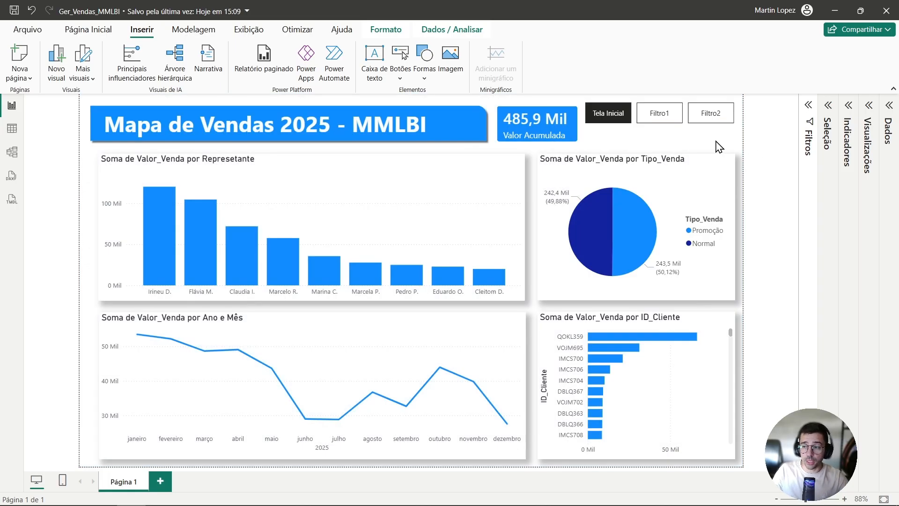
pyautogui.keyDown('ctrl'); pyautogui.click(662, 122); pyautogui.keyUp('ctrl')
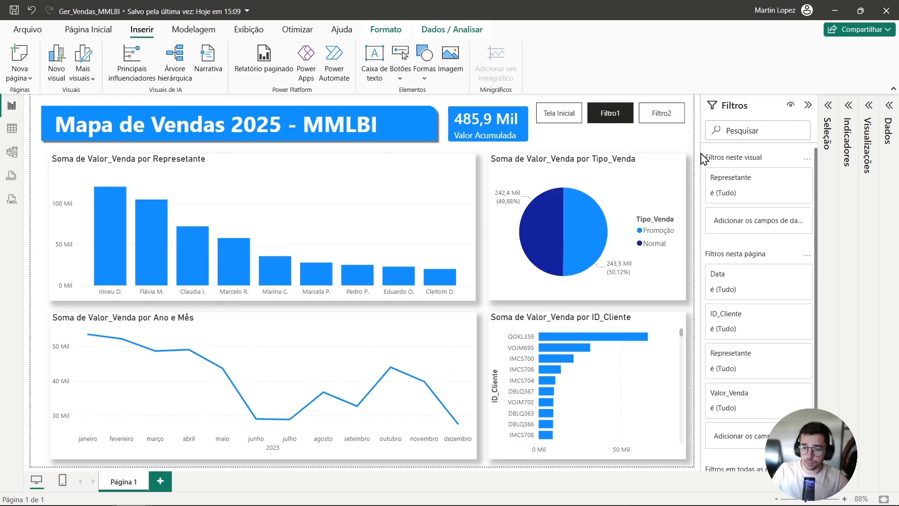
pyautogui.keyDown('ctrl'); pyautogui.click(573, 118); pyautogui.keyUp('ctrl')
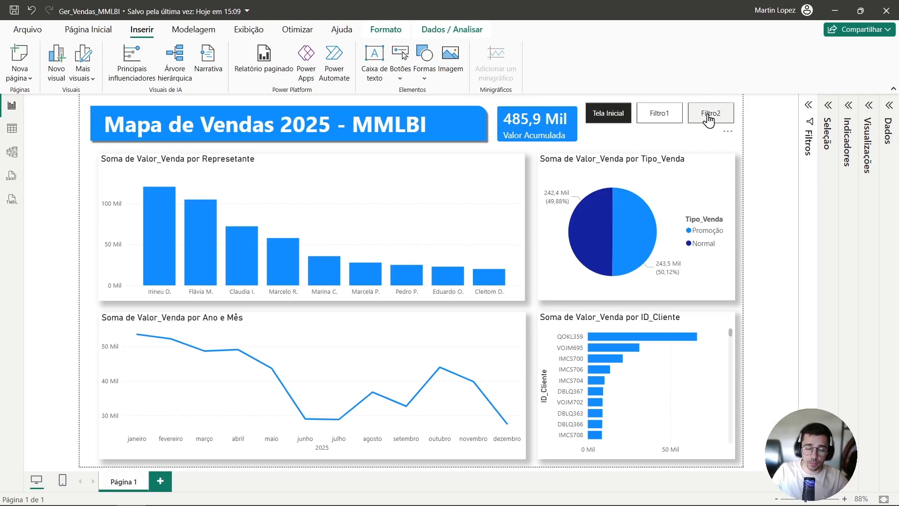